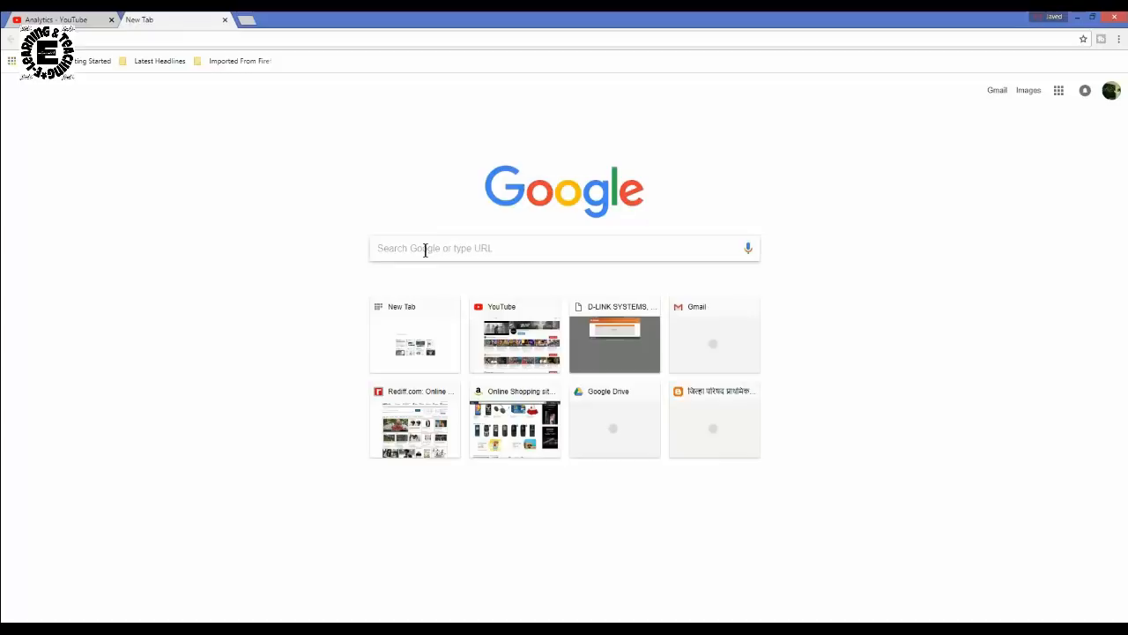
# Search the web for "student portal" and open the Student Database result on student.maharashtra.gov.in.
pyautogui.click(425, 250)
pyautogui.write('stude')
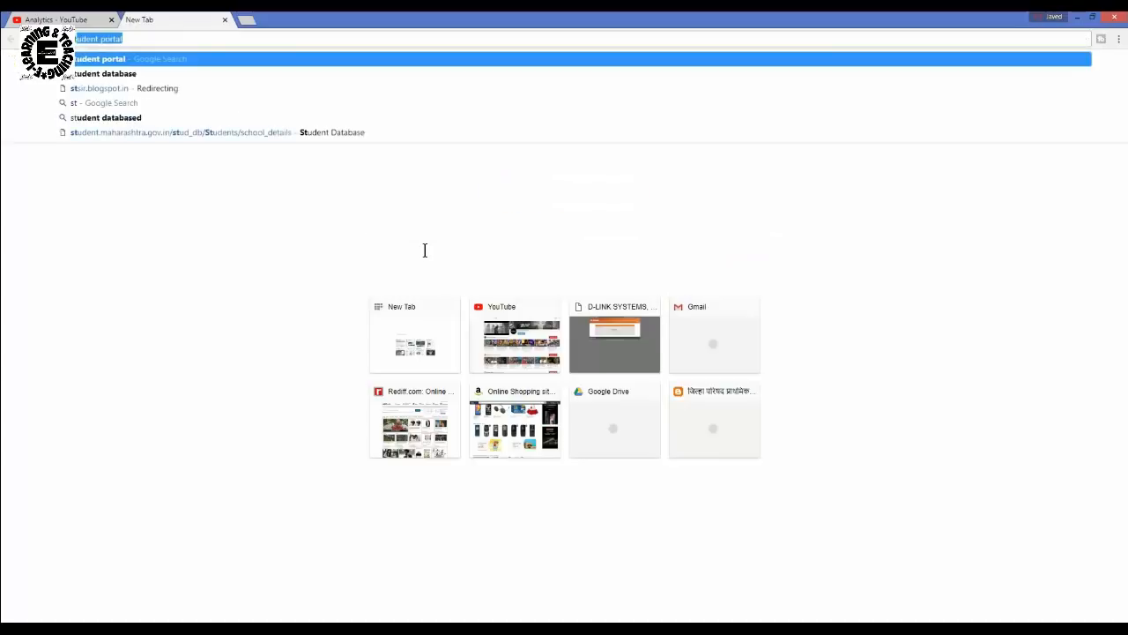
pyautogui.write('nt')
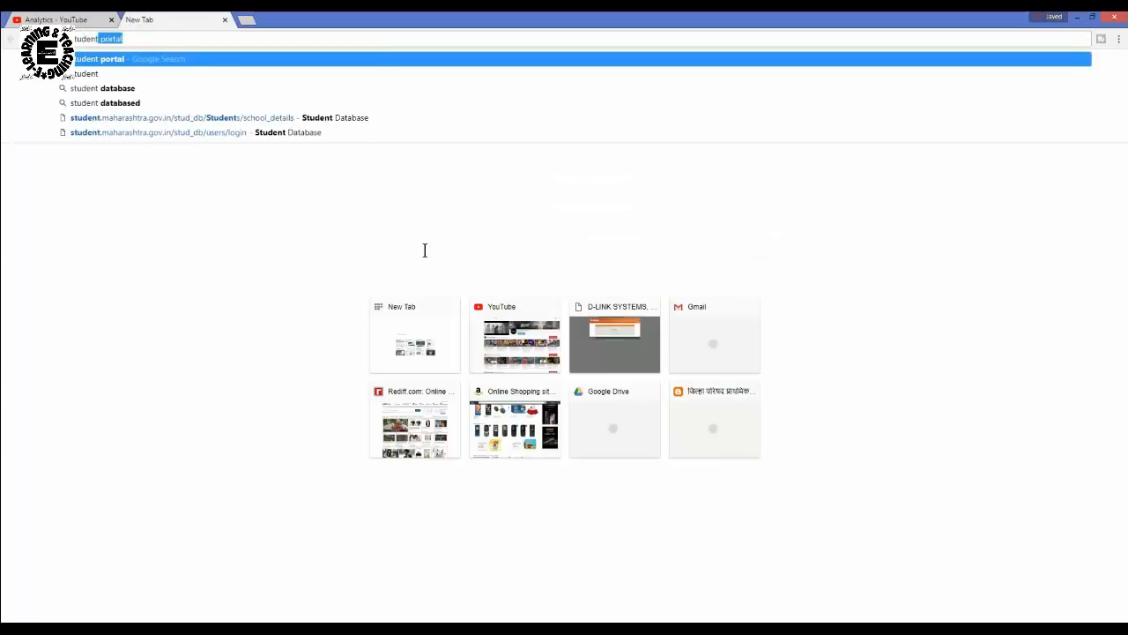
pyautogui.write(' portal')
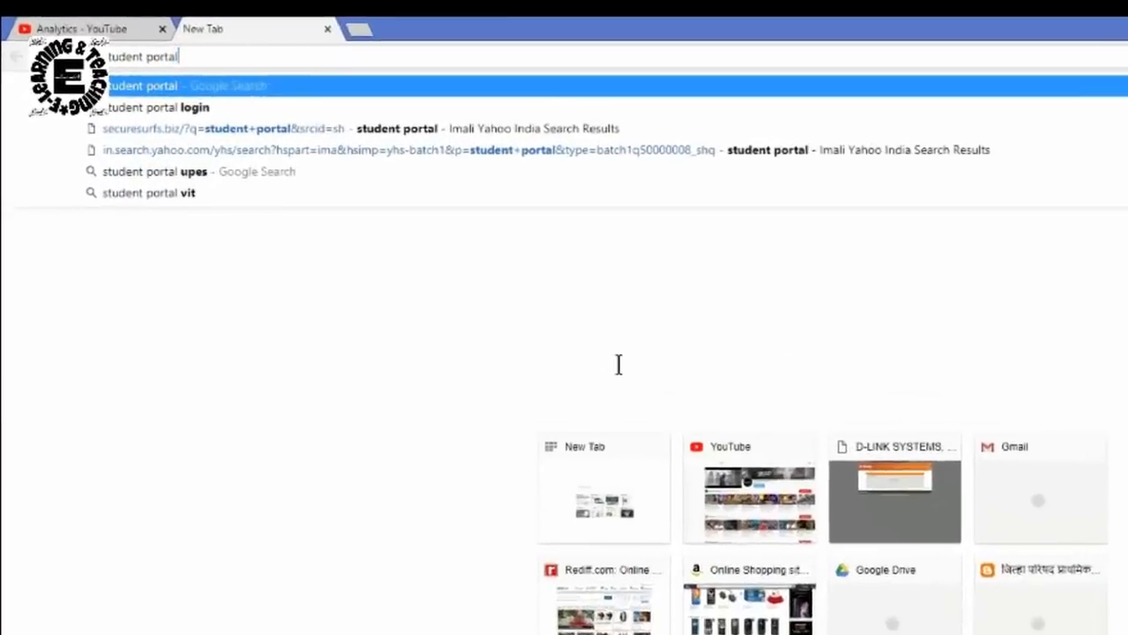
pyautogui.press('Return')
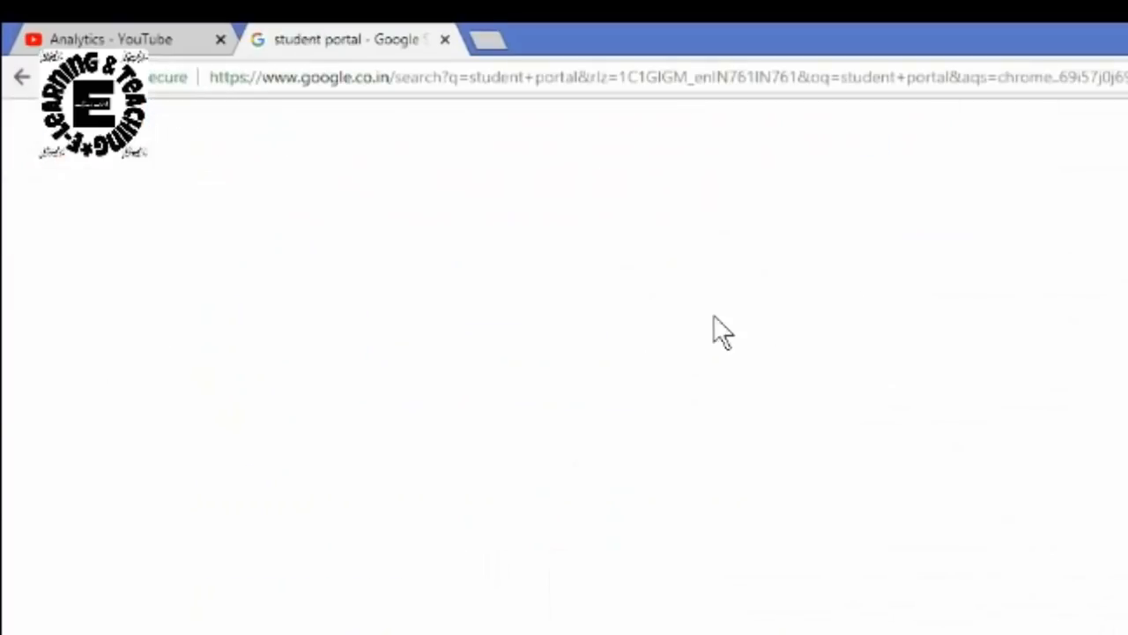
pyautogui.click(21, 76)
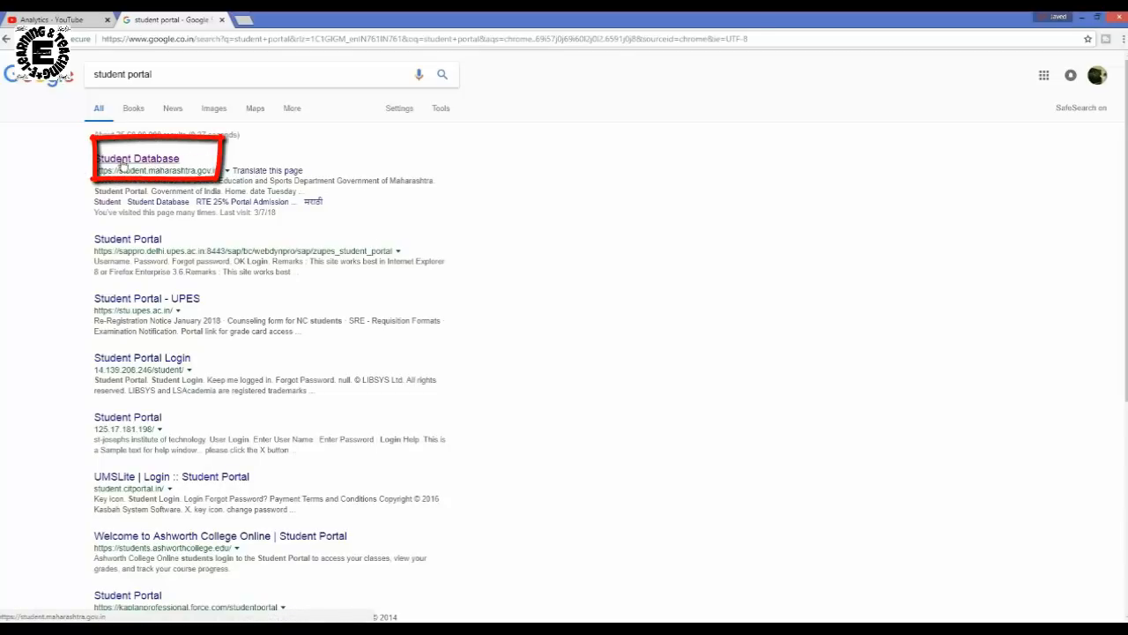
pyautogui.click(122, 166)
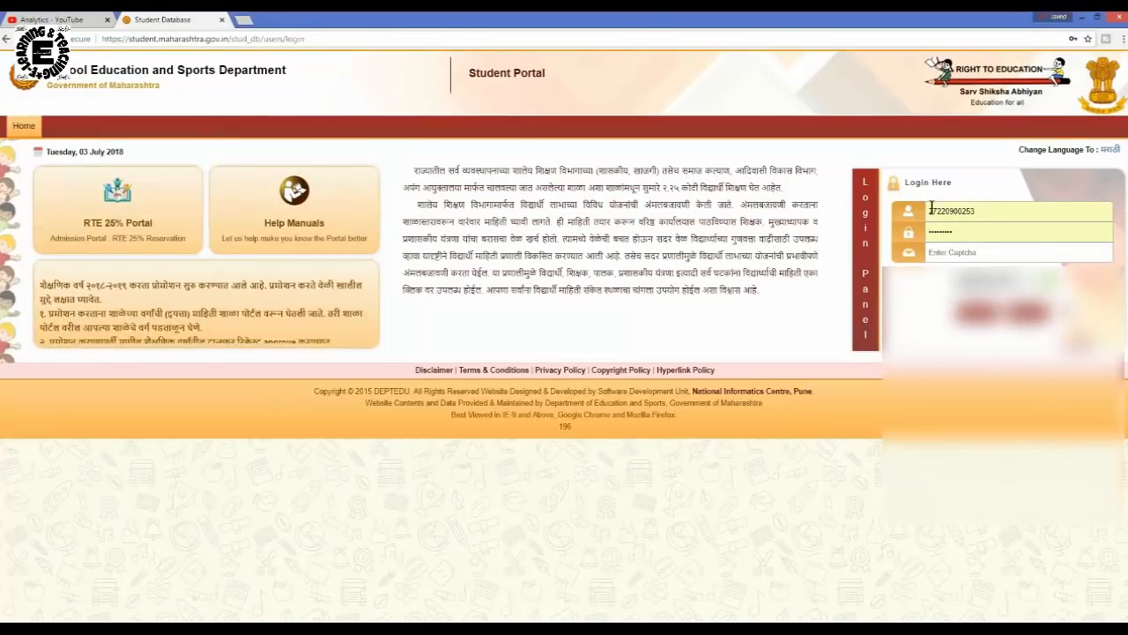
# Keep the filled-in school username and replace the saved password in the login form with the account password.
pyautogui.click(987, 211)
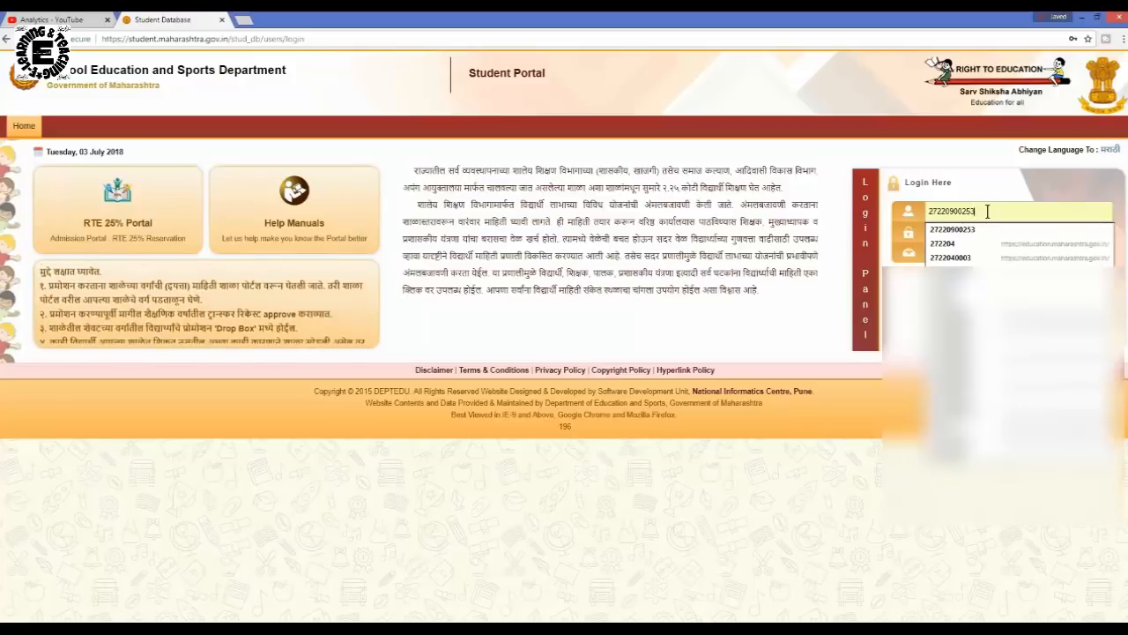
pyautogui.click(974, 178)
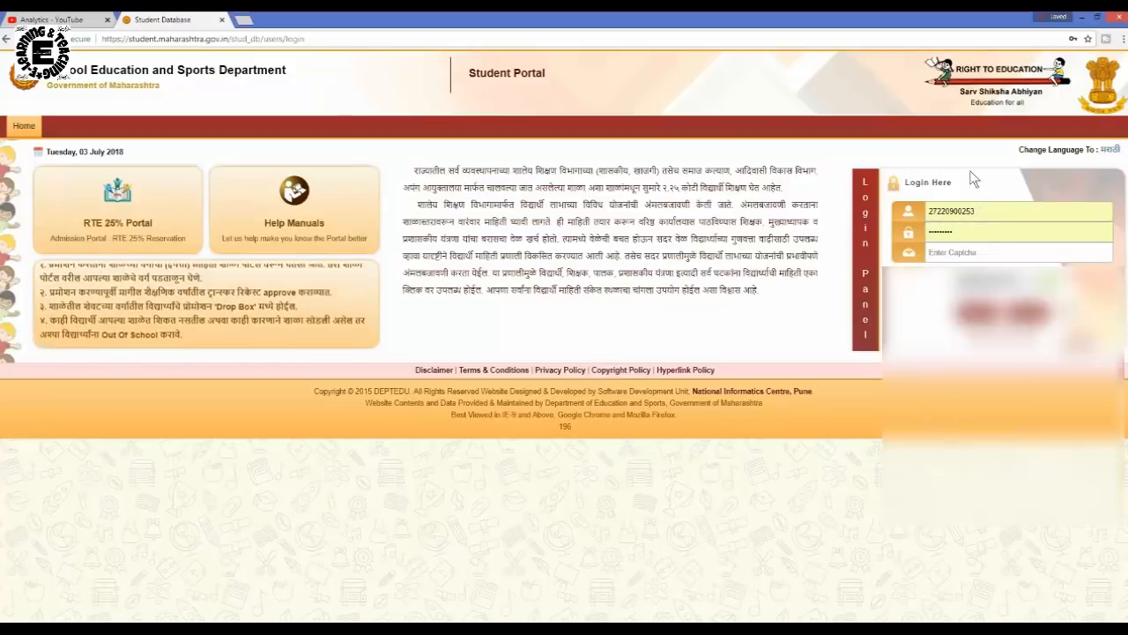
pyautogui.click(962, 232)
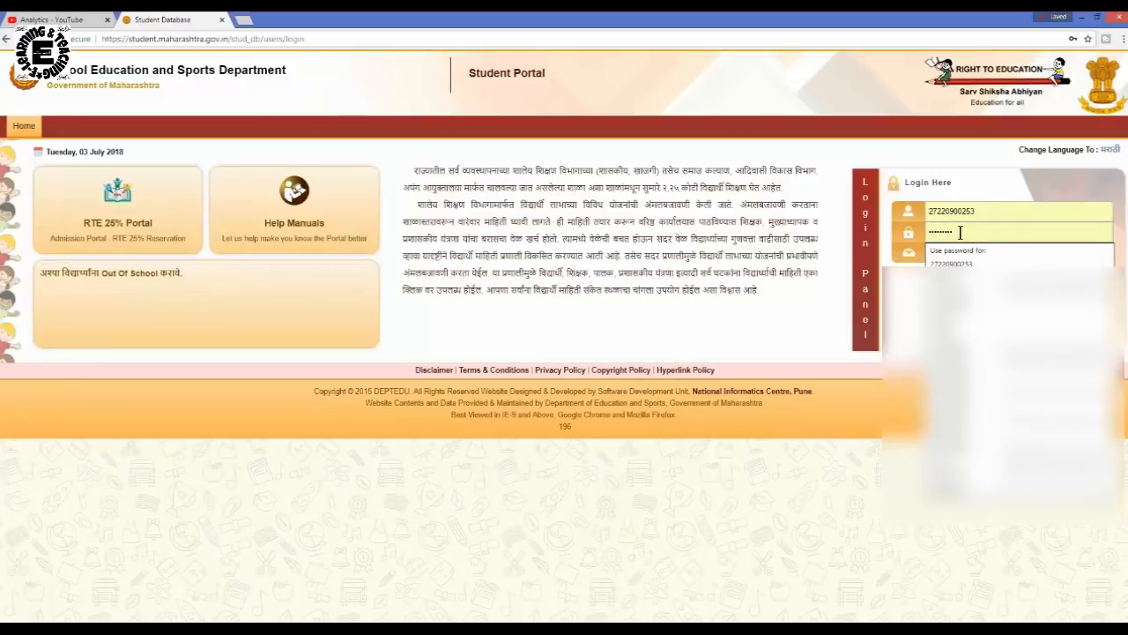
pyautogui.click(875, 230)
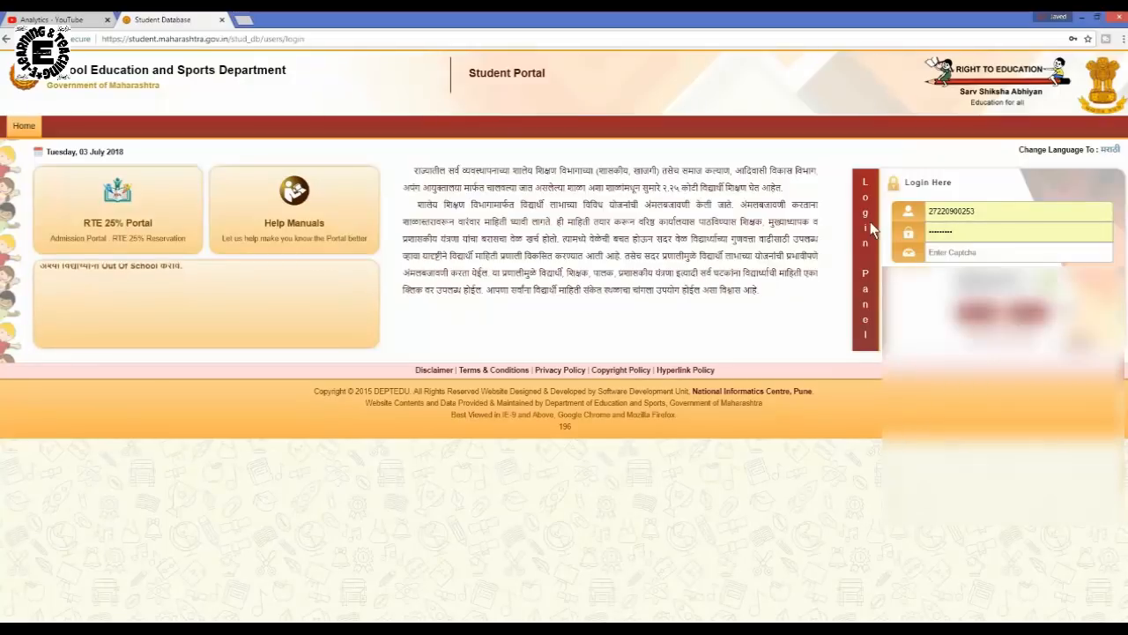
pyautogui.click(996, 232)
pyautogui.press('BackSpace')
pyautogui.press('BackSpace')
pyautogui.press('BackSpace')
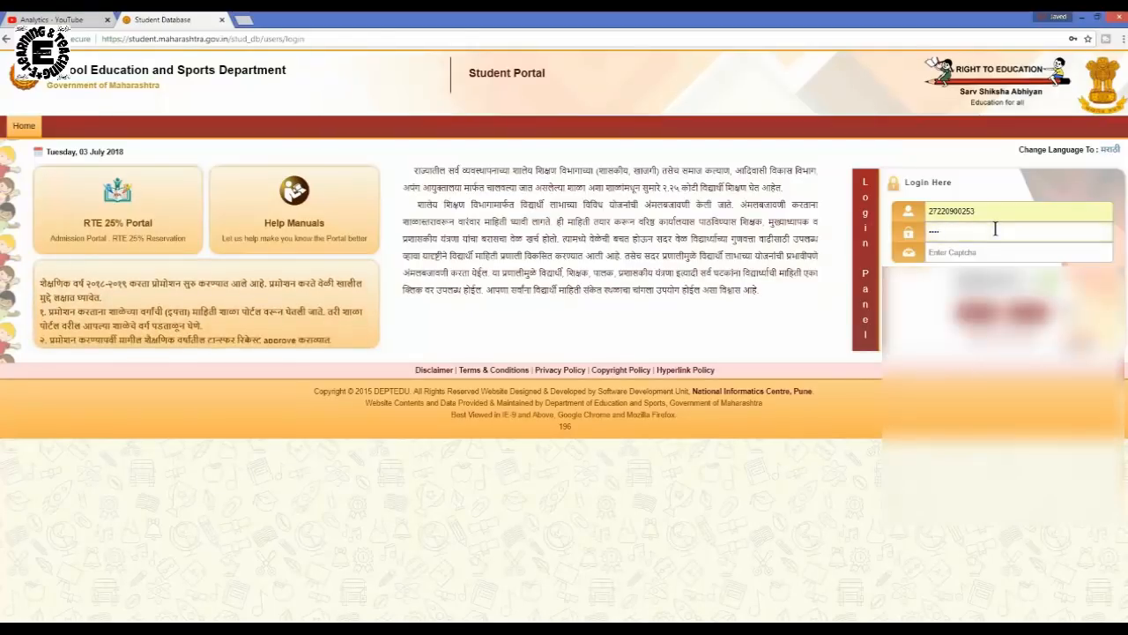
pyautogui.press('BackSpace')
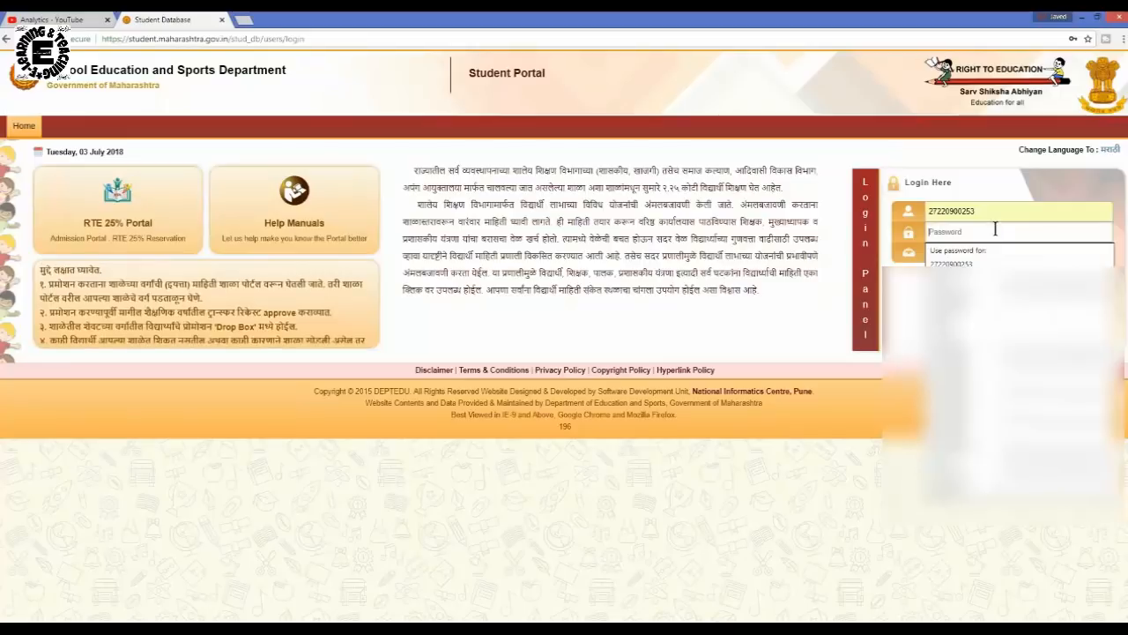
pyautogui.write('*******')
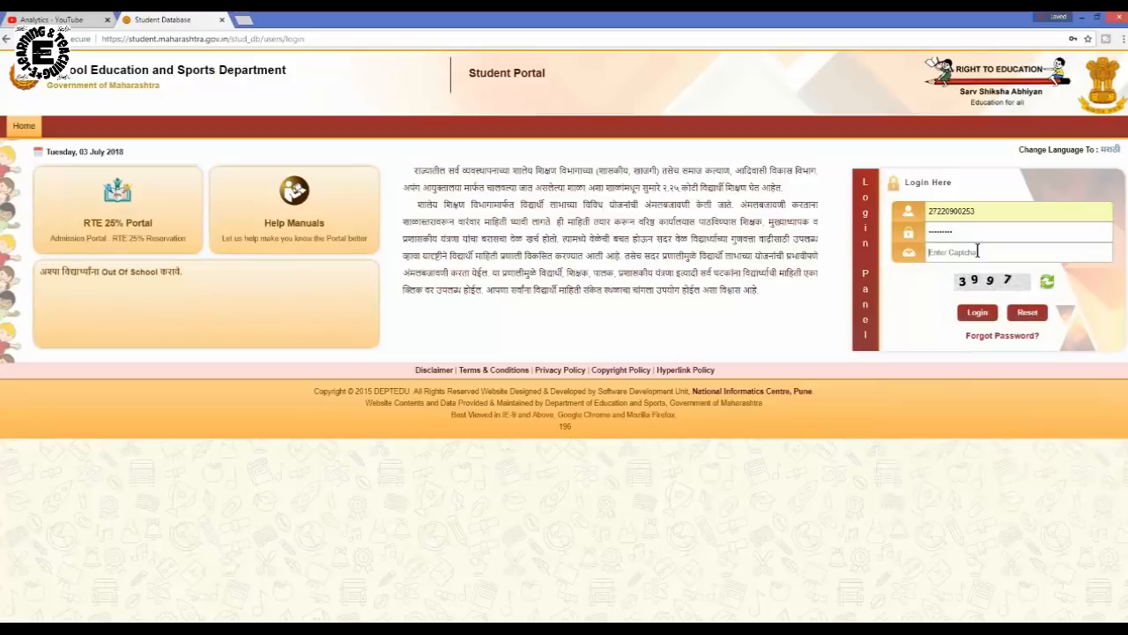
# Enter the displayed captcha code and log in to the Student Portal.
pyautogui.click(976, 251)
pyautogui.write('3')
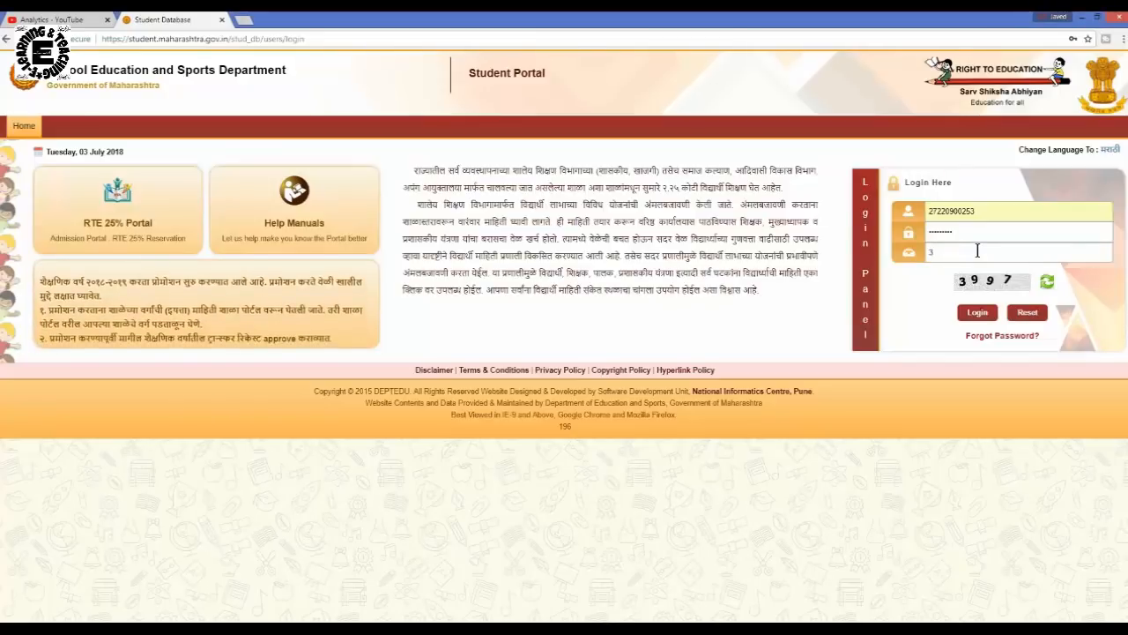
pyautogui.write('997')
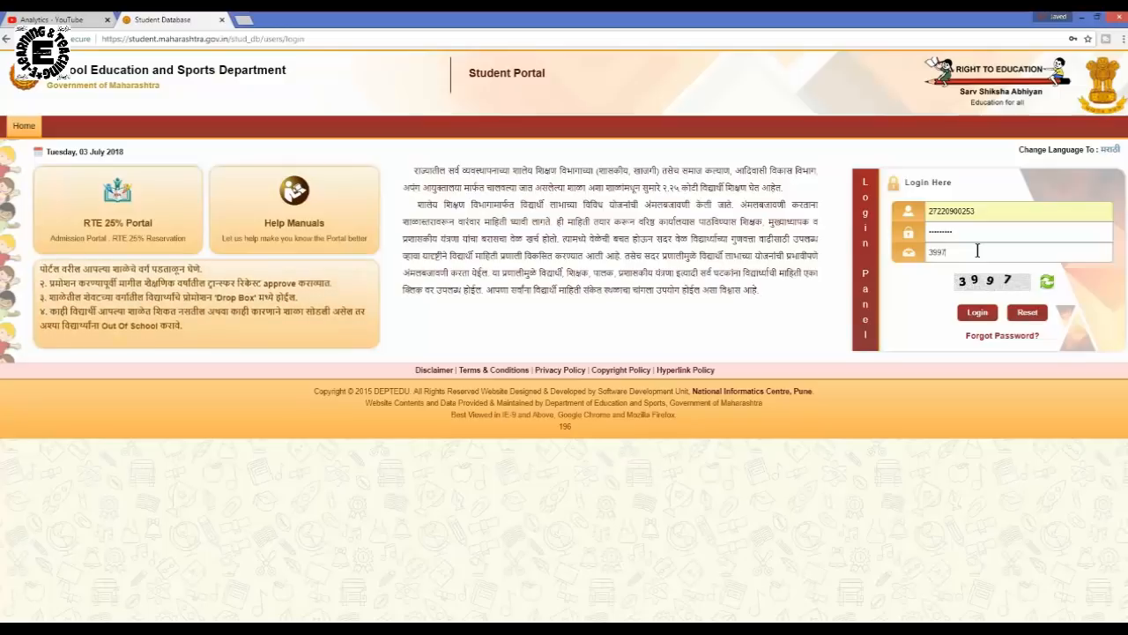
pyautogui.click(977, 313)
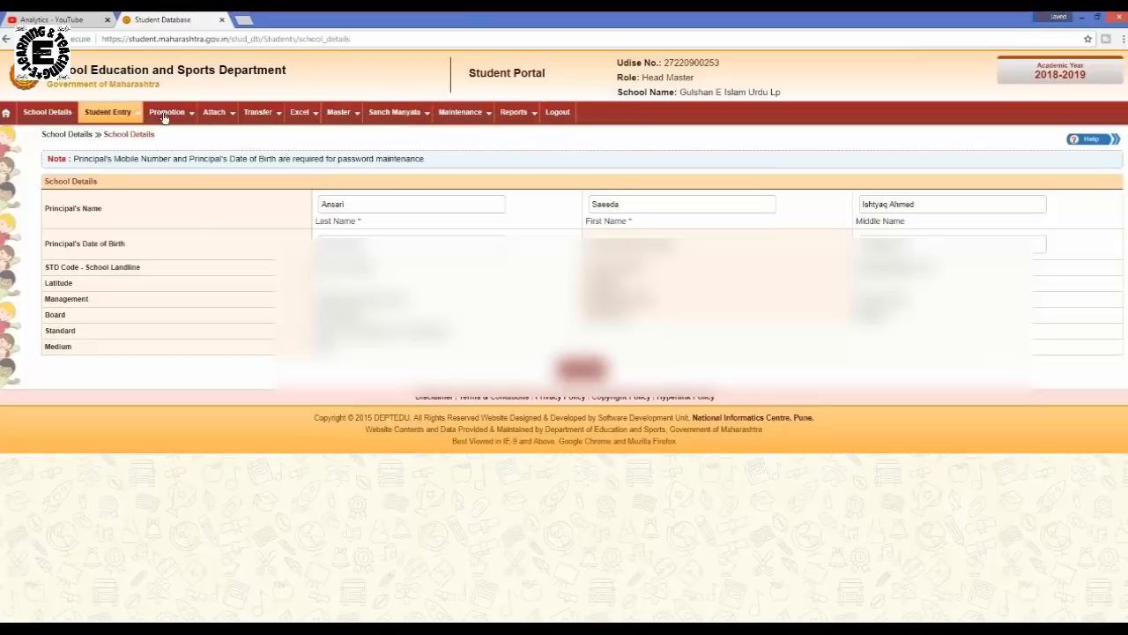
# Go to the 1st Standard to 8th Standard promotion page and open the 2017-2018 student list for 1st Standard, Division A.
pyautogui.moveTo(172, 117)
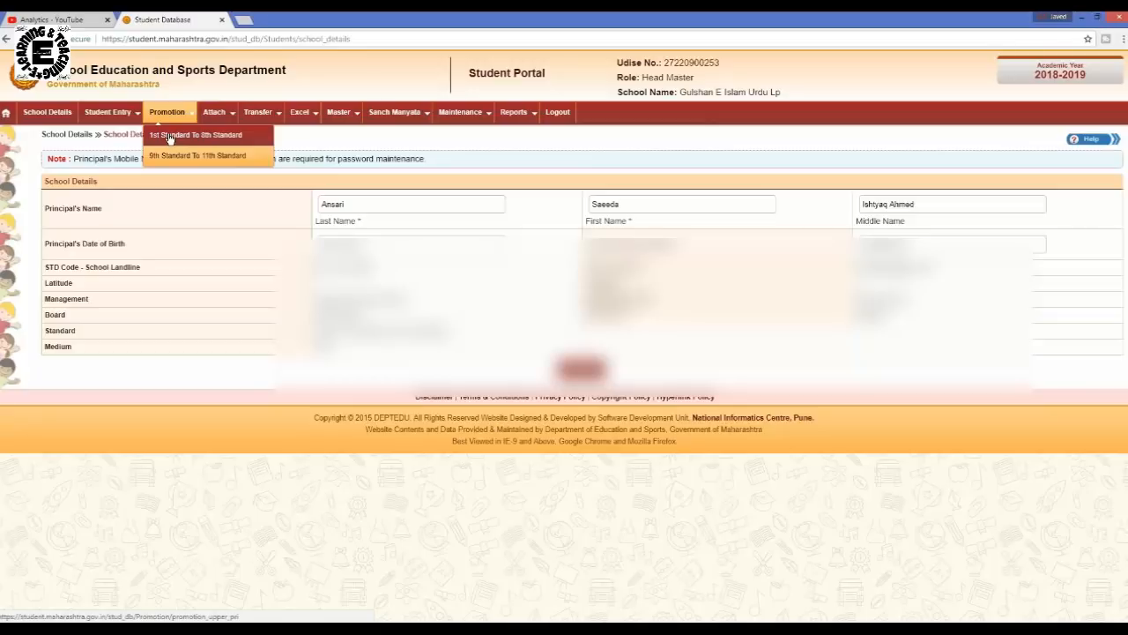
pyautogui.click(170, 136)
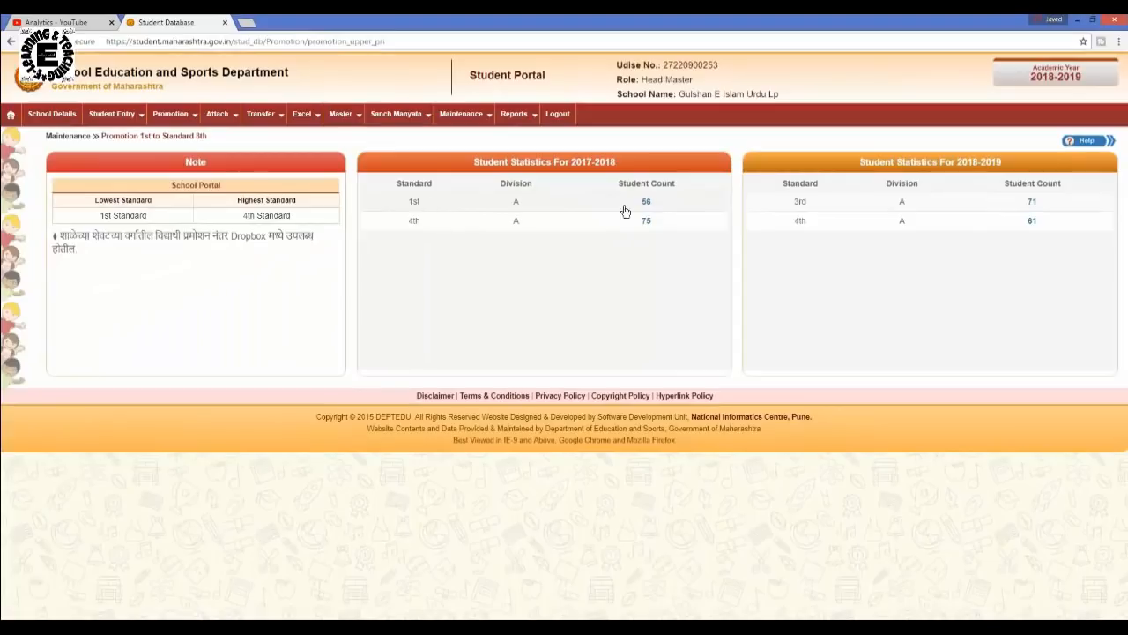
pyautogui.click(647, 203)
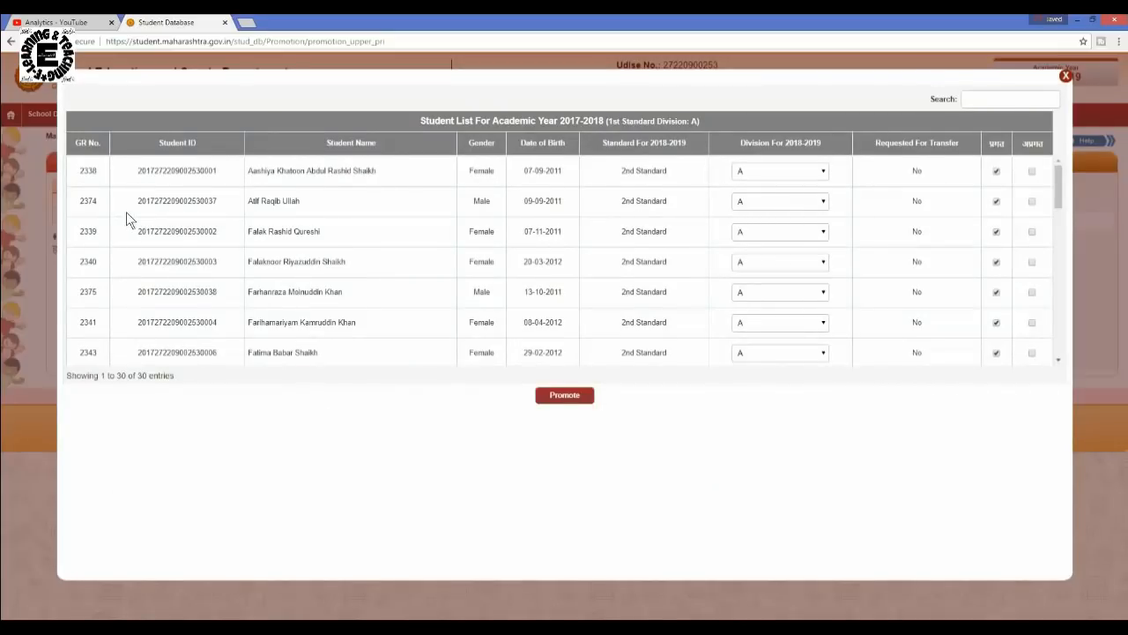
# Choose Division A for 2018-2019 for the first student in the 1st Standard list.
pyautogui.scroll(-5, 724, 206)
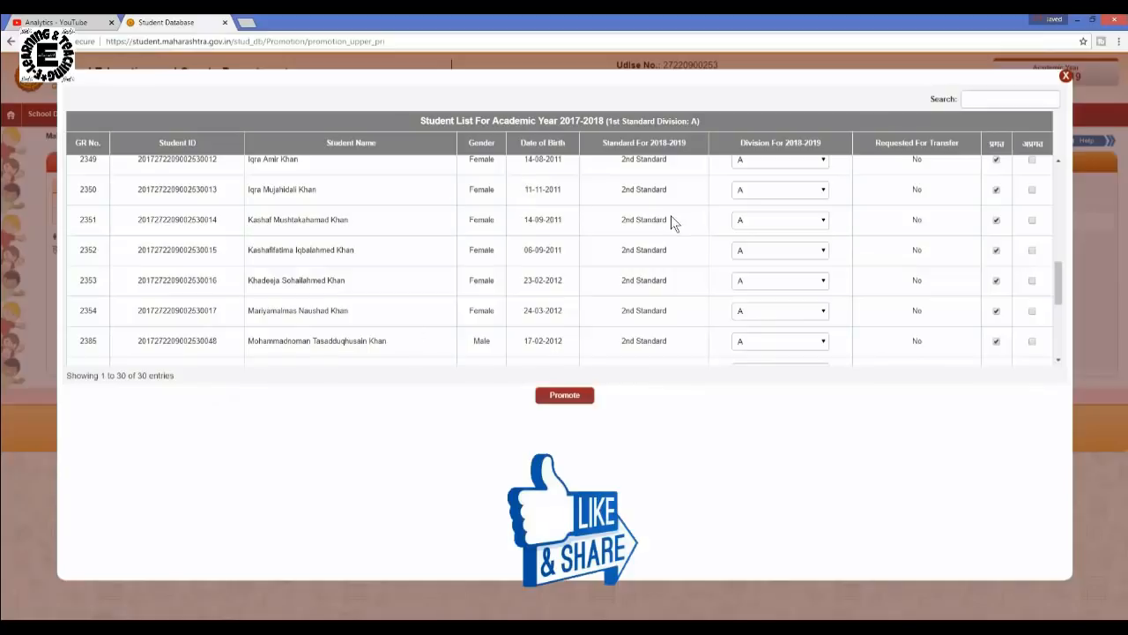
pyautogui.scroll(3, 921, 240)
pyautogui.scroll(2, 913, 237)
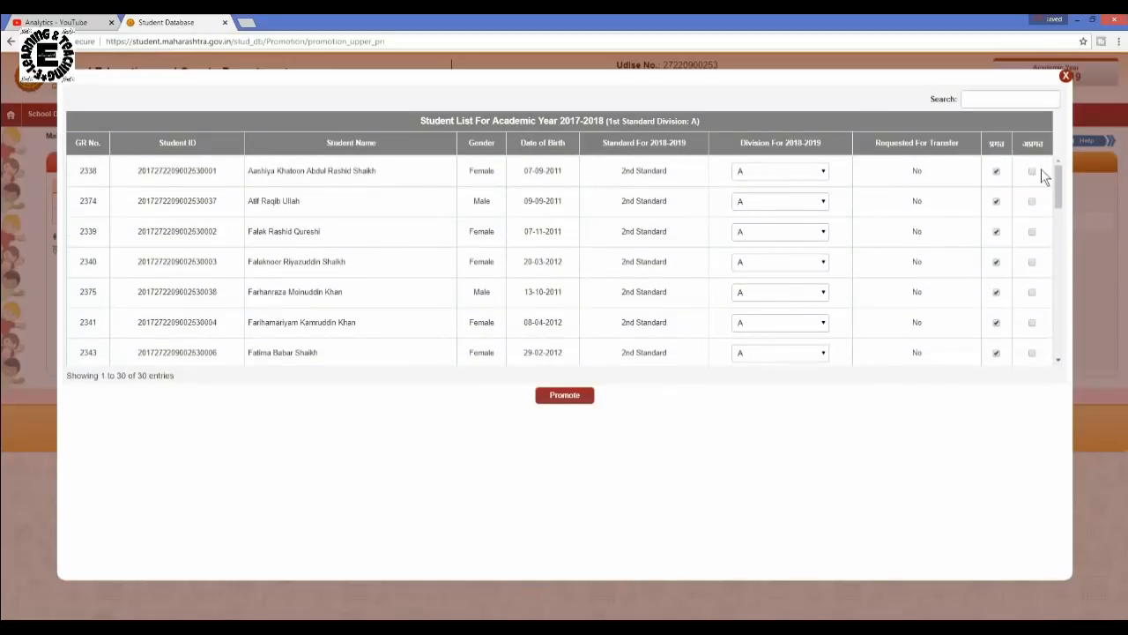
pyautogui.click(765, 179)
pyautogui.click(764, 195)
# Examine the 2018-2019 division, transfer request and checkbox settings for every student in the list.
pyautogui.scroll(-5, 917, 173)
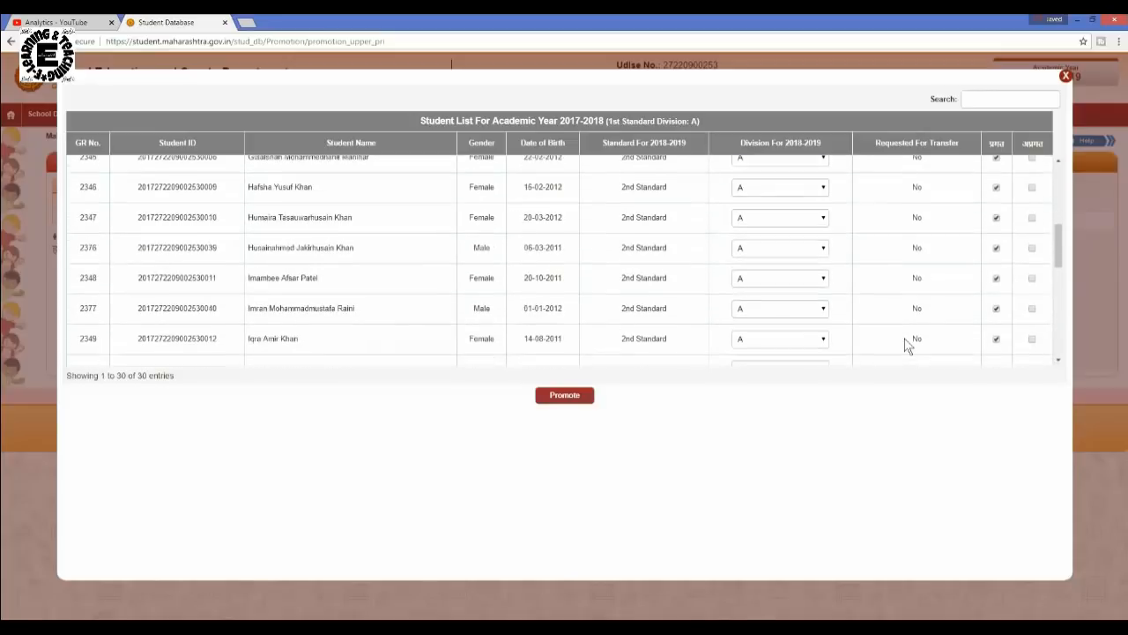
pyautogui.scroll(-5, 900, 256)
pyautogui.scroll(8, 896, 283)
pyautogui.scroll(2, 916, 190)
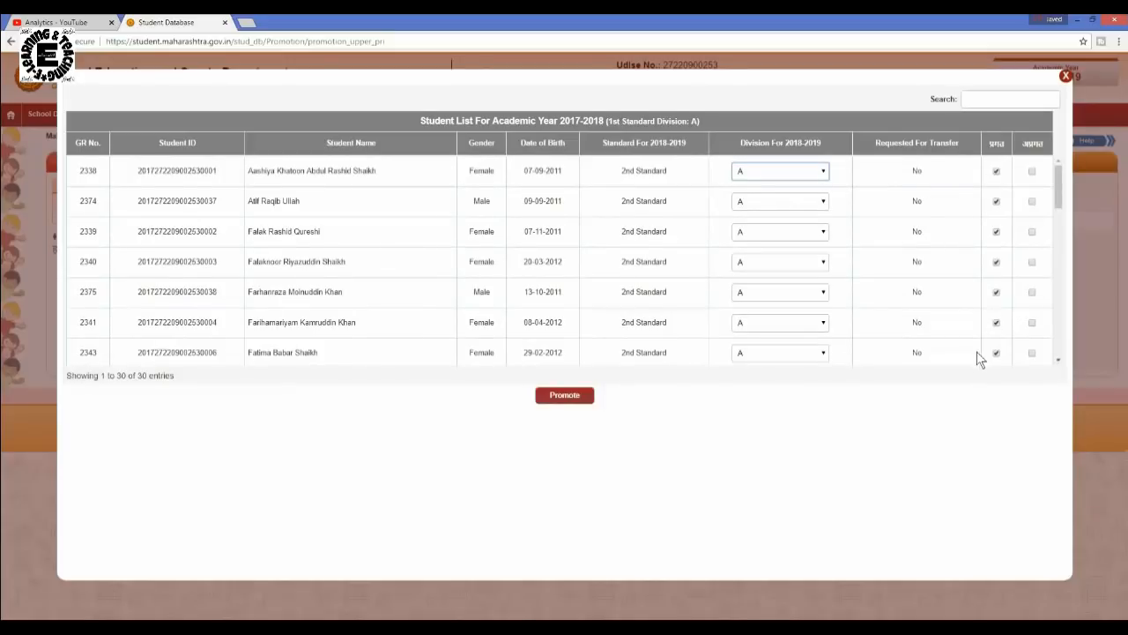
pyautogui.scroll(-4, 977, 354)
pyautogui.scroll(4, 972, 347)
pyautogui.scroll(-4, 1032, 230)
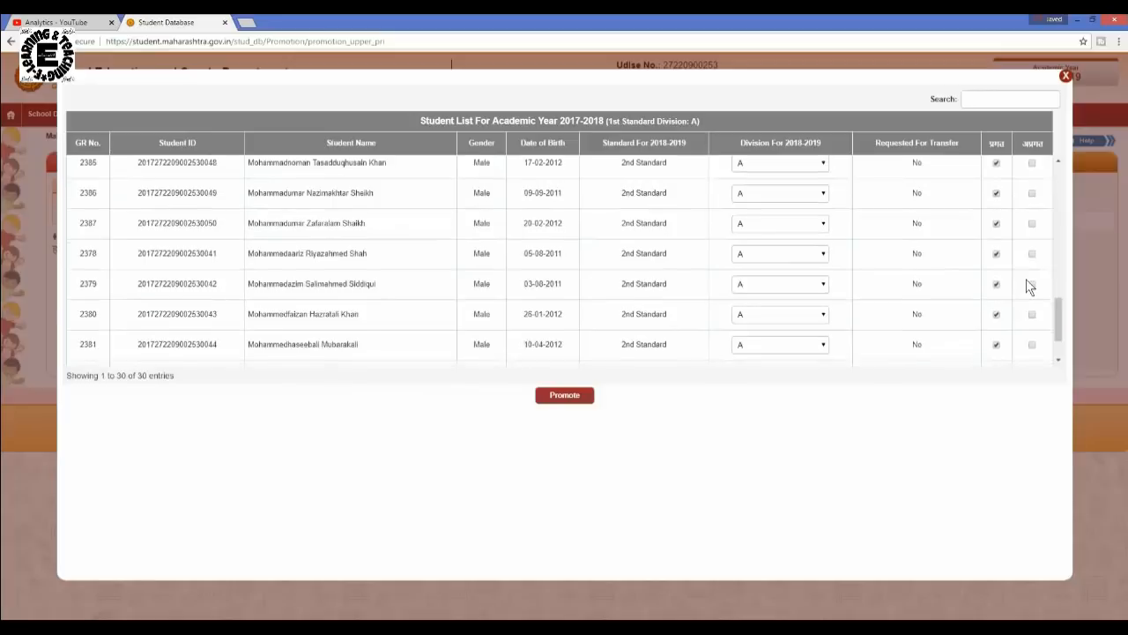
pyautogui.scroll(-3, 1029, 284)
pyautogui.scroll(8, 1022, 255)
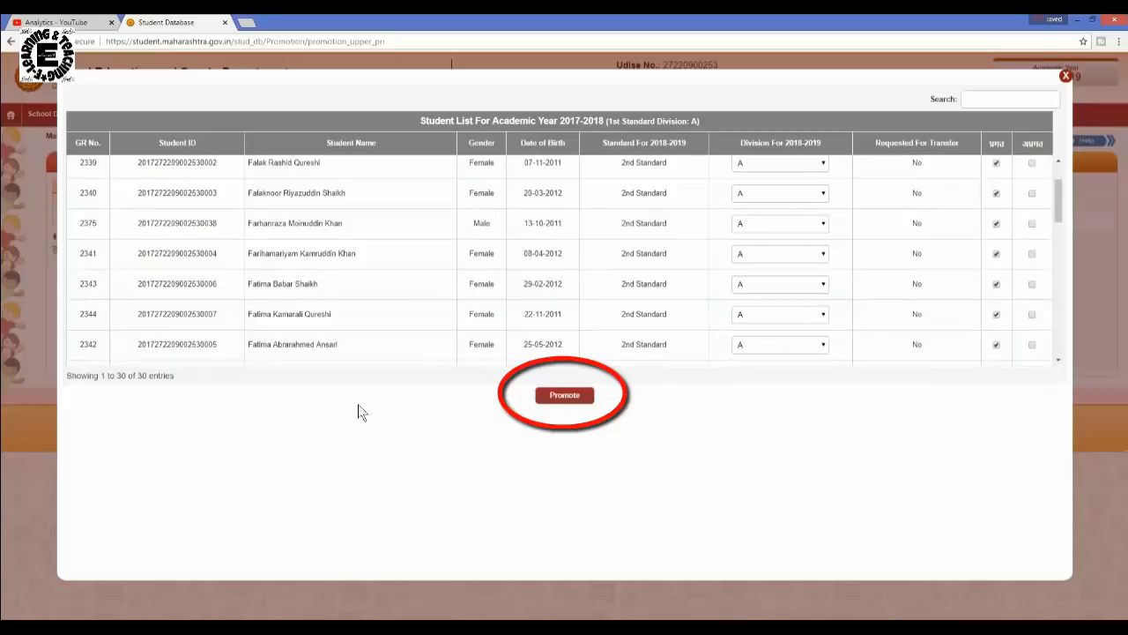
# Promote the listed 1st Standard, Division A students to 2nd Standard and close the student list.
pyautogui.click(565, 396)
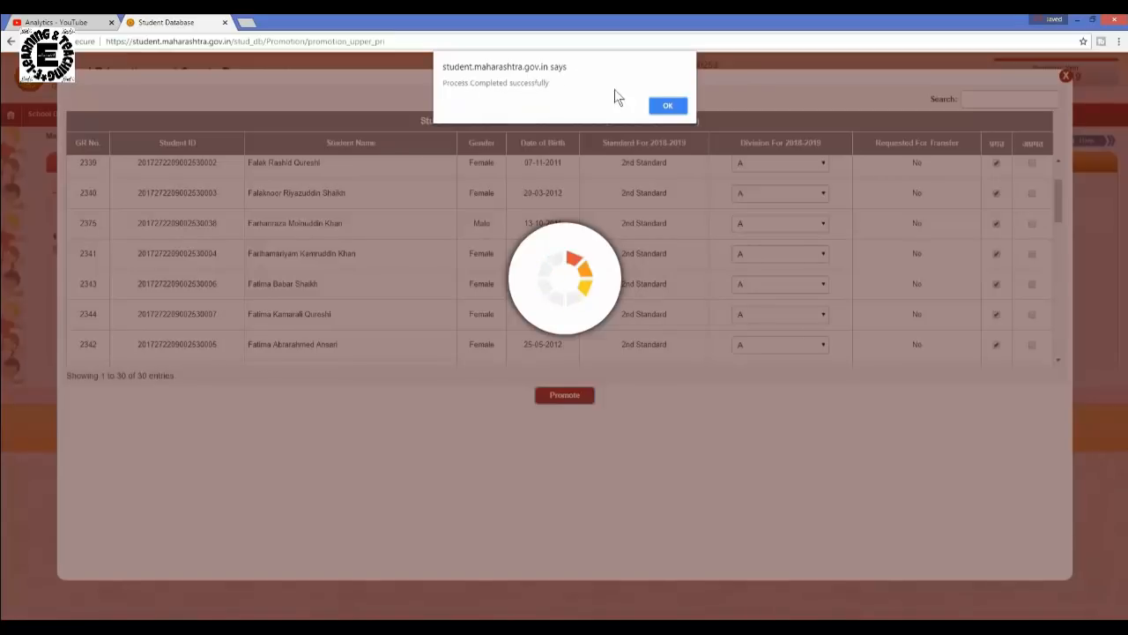
pyautogui.click(663, 105)
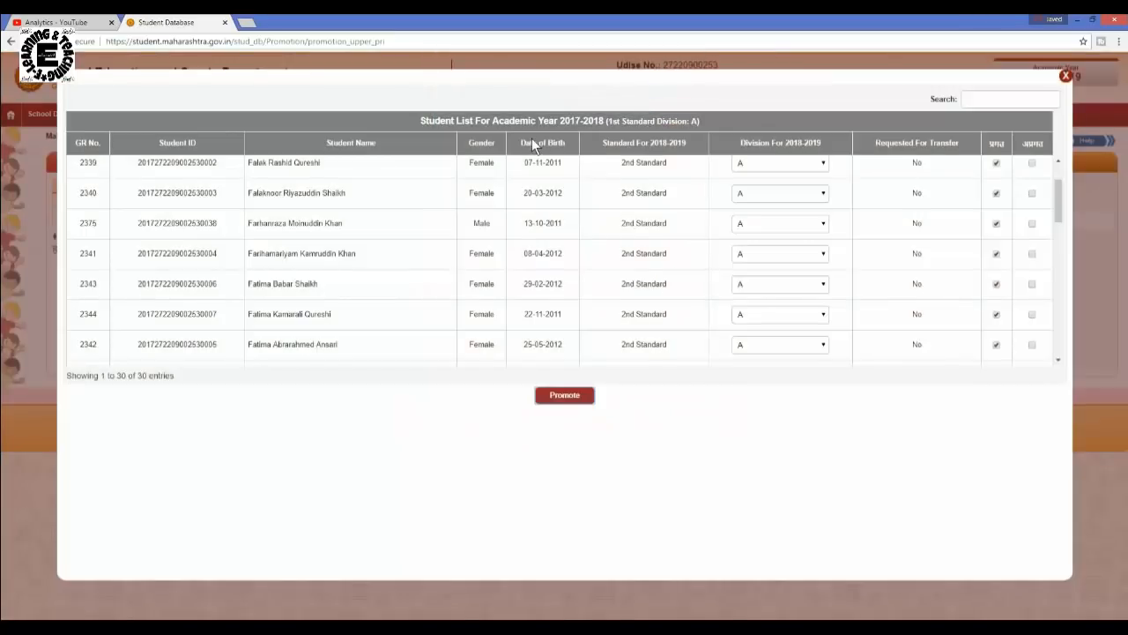
pyautogui.scroll(-3, 671, 352)
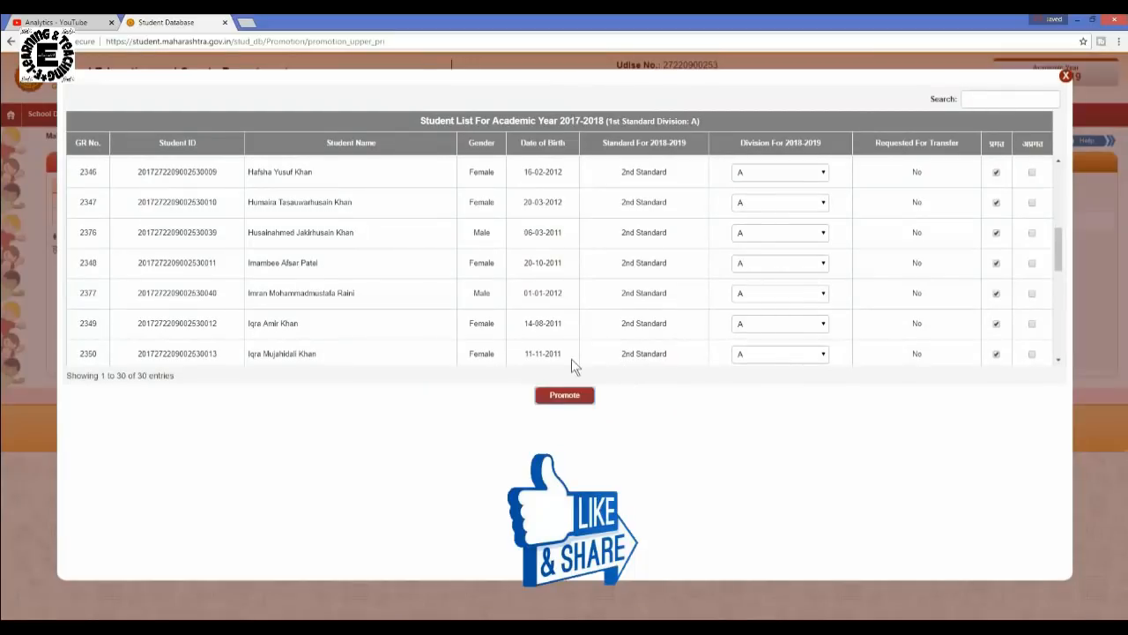
pyautogui.scroll(3, 571, 359)
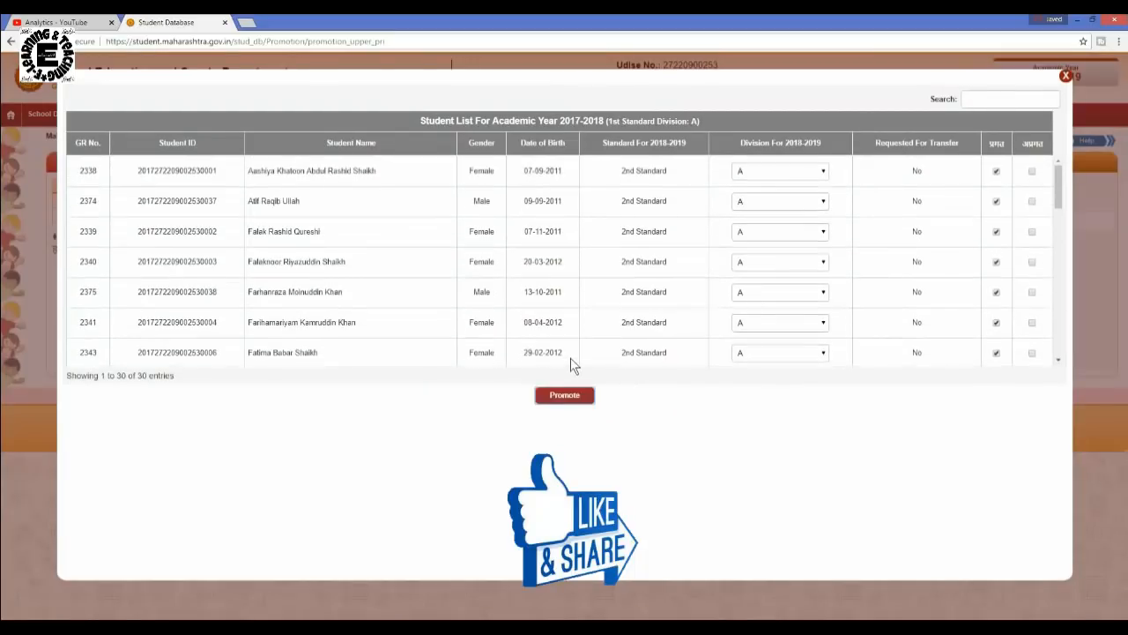
pyautogui.scroll(-8, 570, 358)
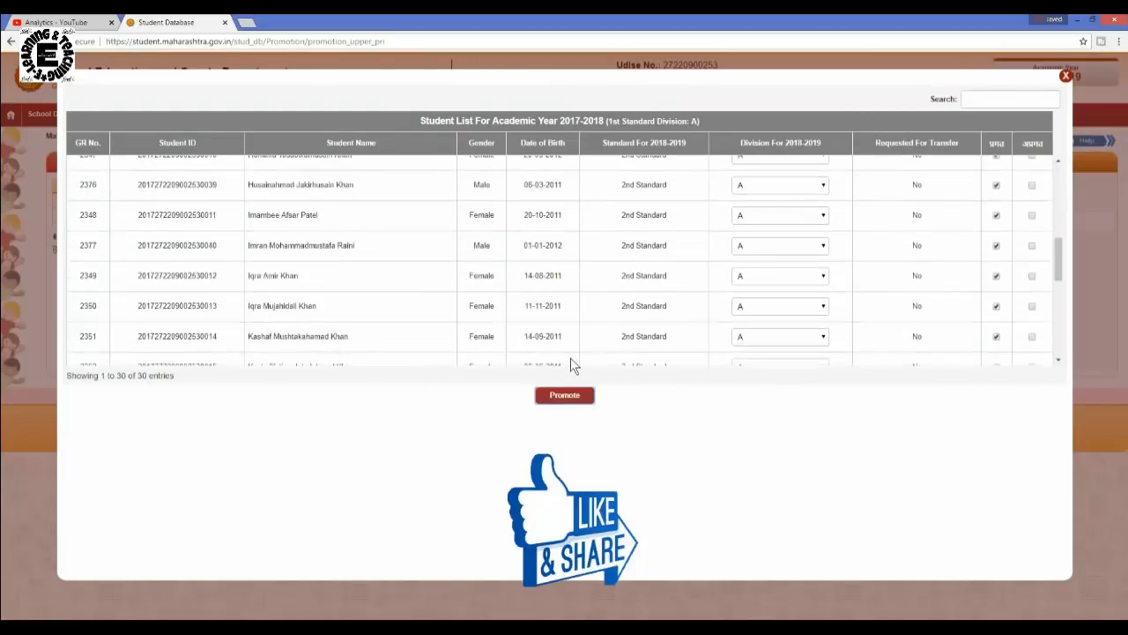
pyautogui.click(1064, 79)
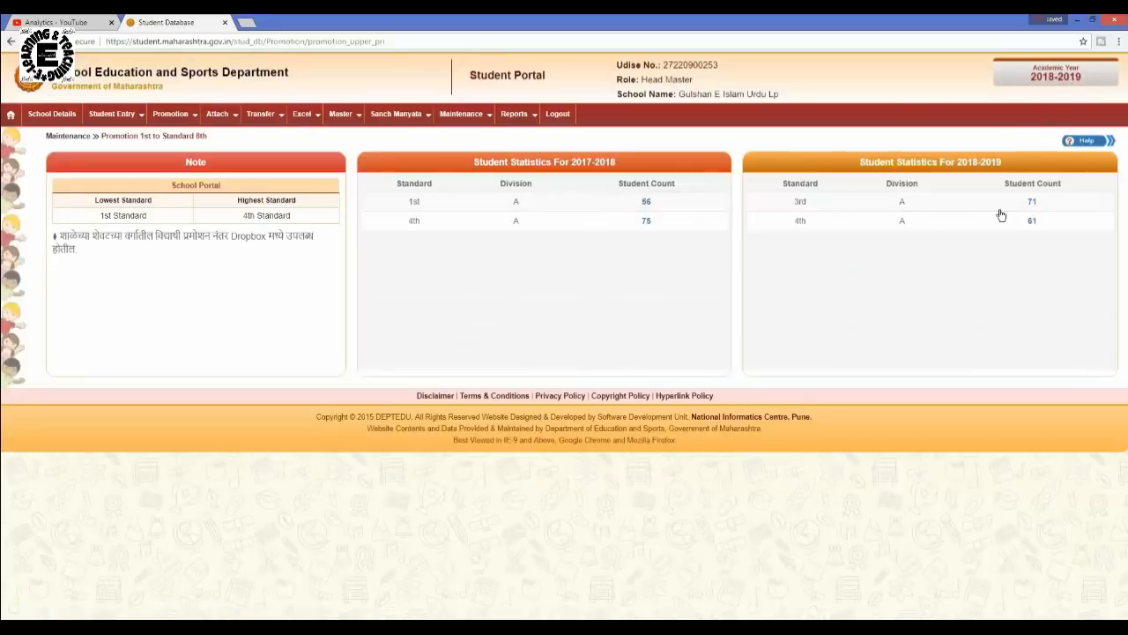
# Reopen the 2017-2018 student list for 1st Standard, Division A and check the remaining students' division and promotion settings.
pyautogui.click(645, 208)
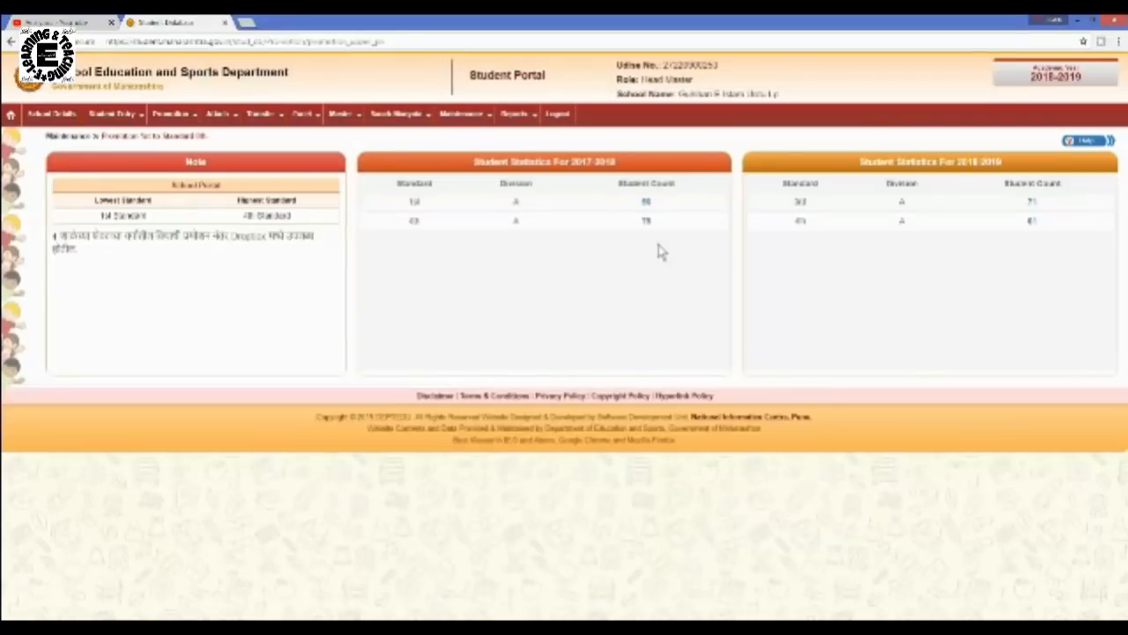
pyautogui.click(647, 205)
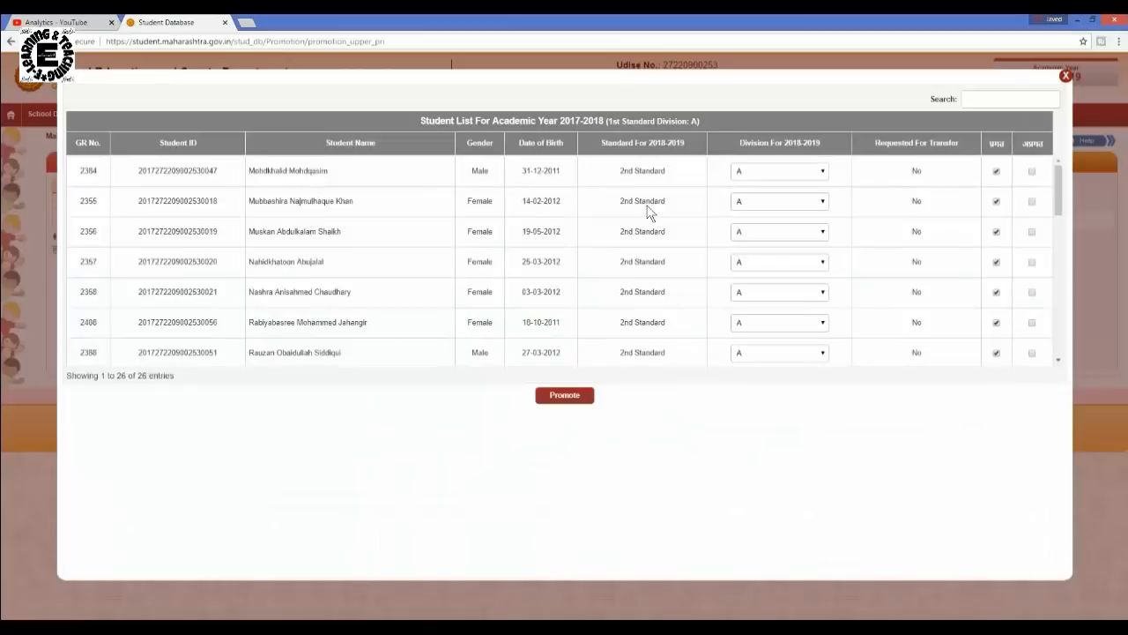
pyautogui.scroll(-7, 667, 337)
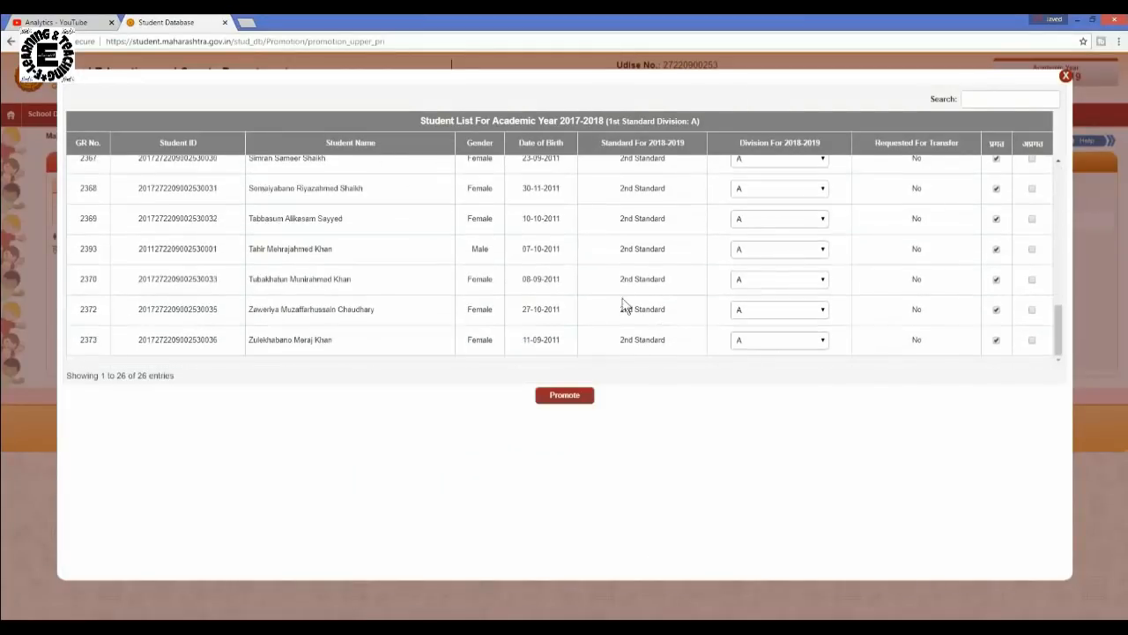
pyautogui.scroll(3, 598, 288)
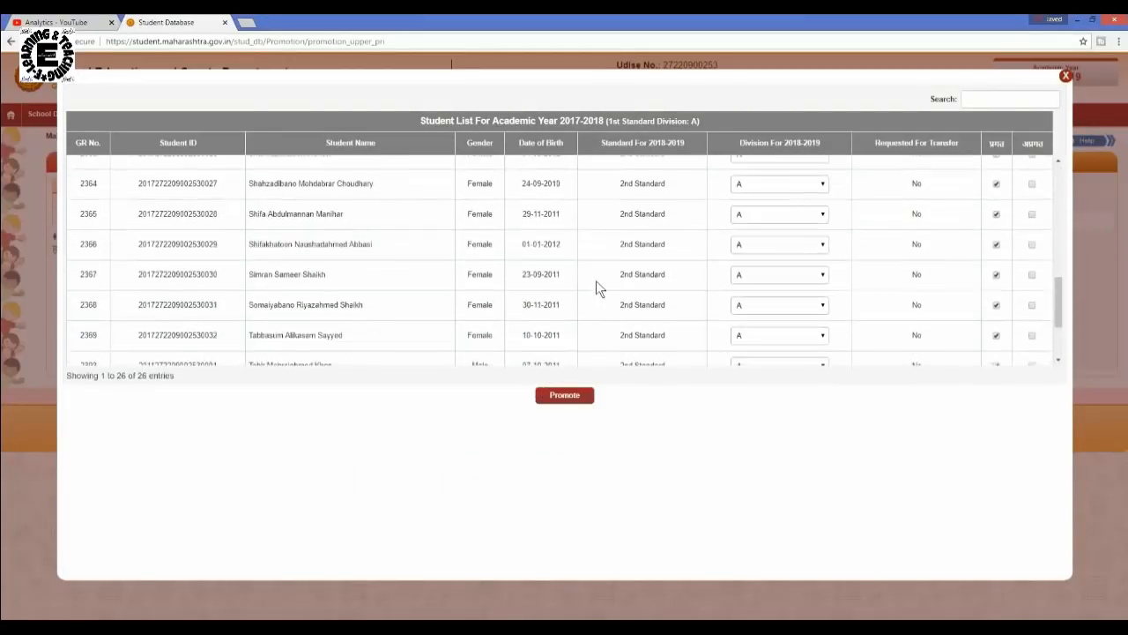
pyautogui.scroll(5, 596, 281)
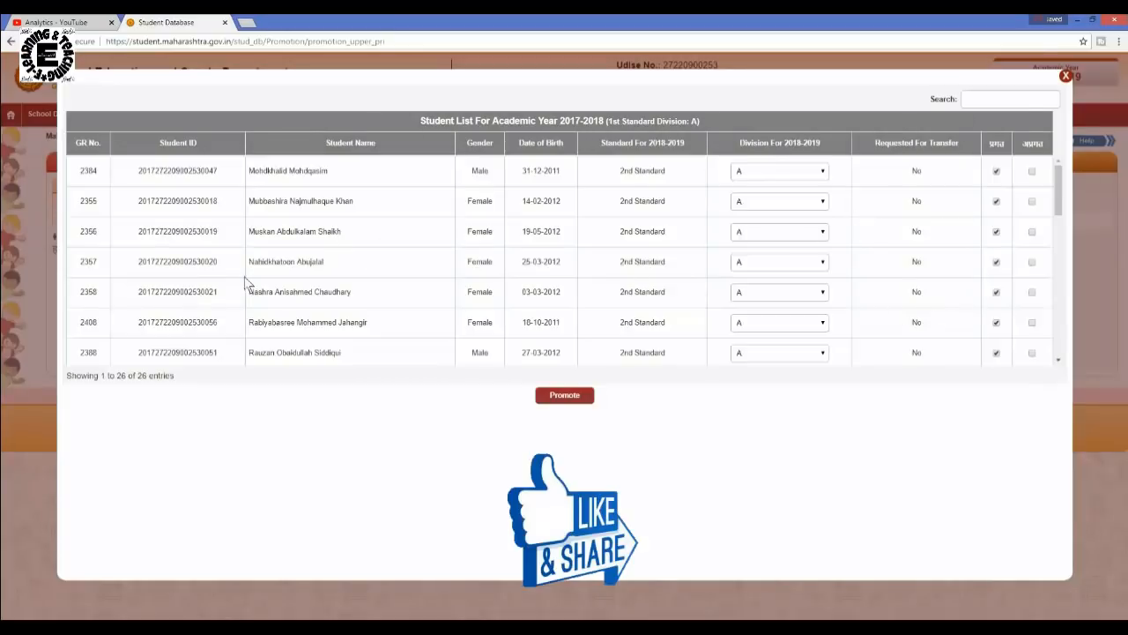
pyautogui.scroll(-3, 246, 280)
pyautogui.scroll(-3, 248, 282)
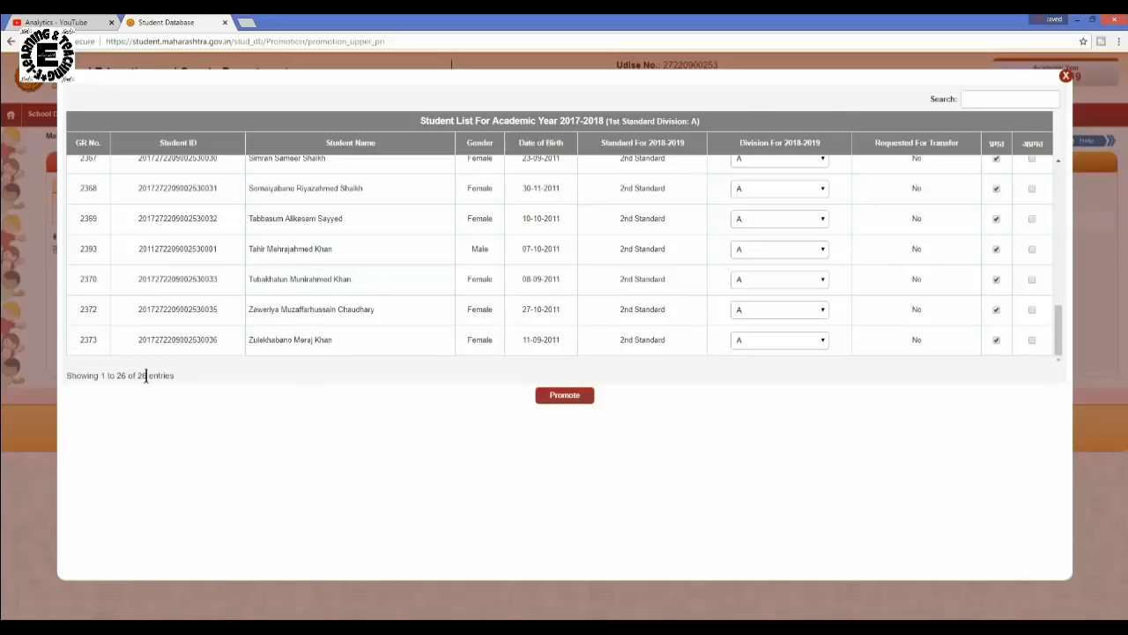
pyautogui.scroll(6, 692, 295)
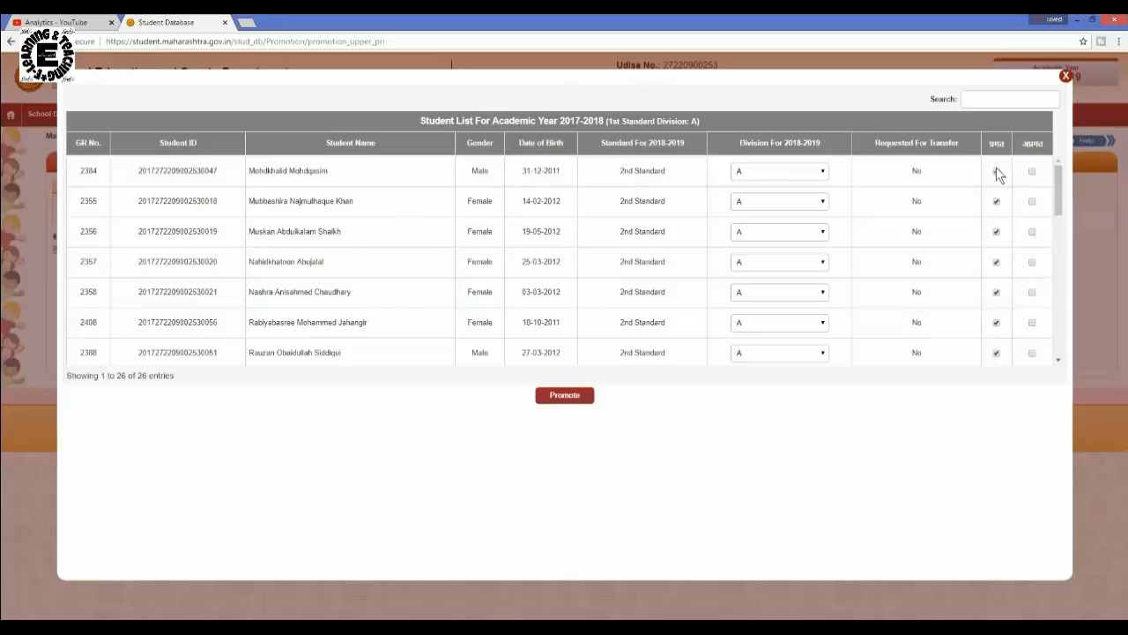
pyautogui.scroll(-3, 987, 211)
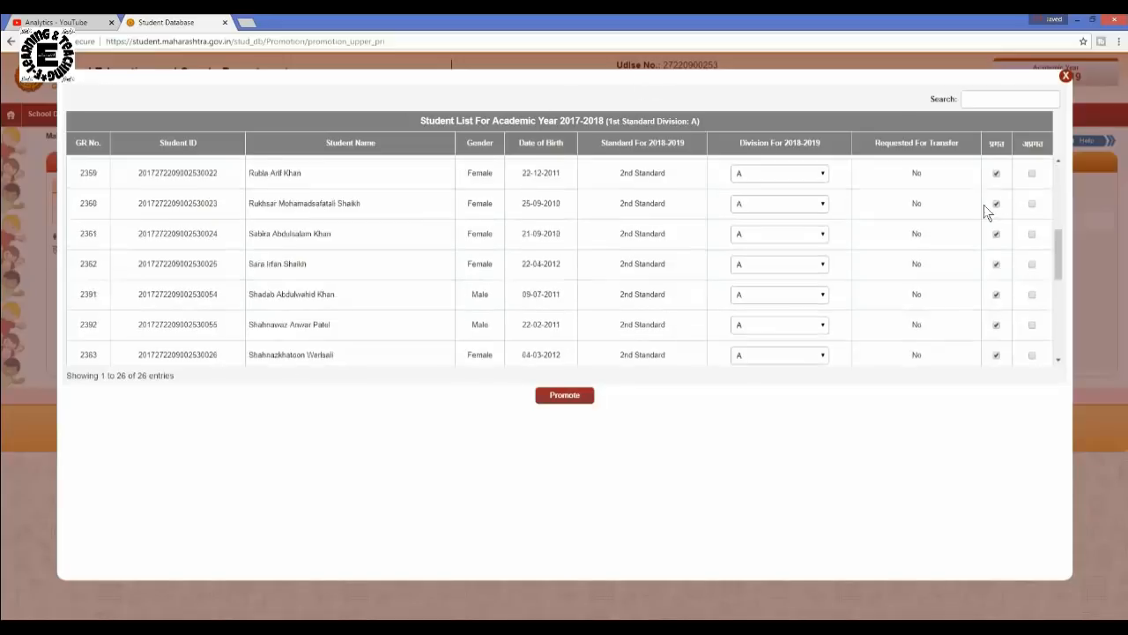
pyautogui.scroll(-3, 987, 212)
# Promote the remaining 1st Standard, Division A students to 2nd Standard, close the list and reload the promotion page.
pyautogui.click(552, 396)
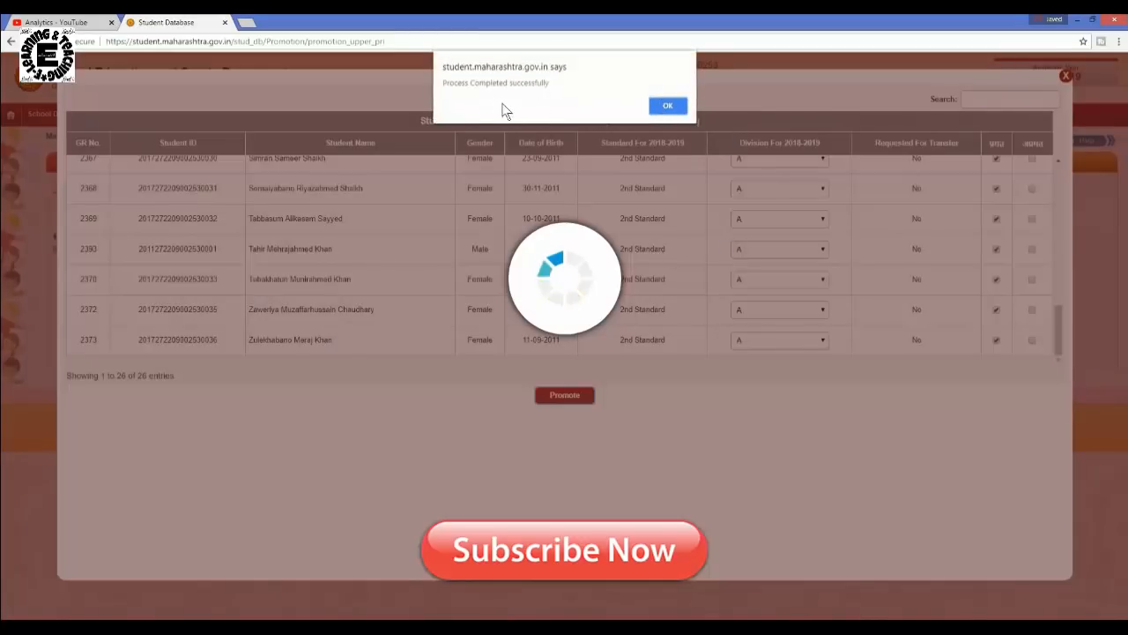
pyautogui.click(668, 106)
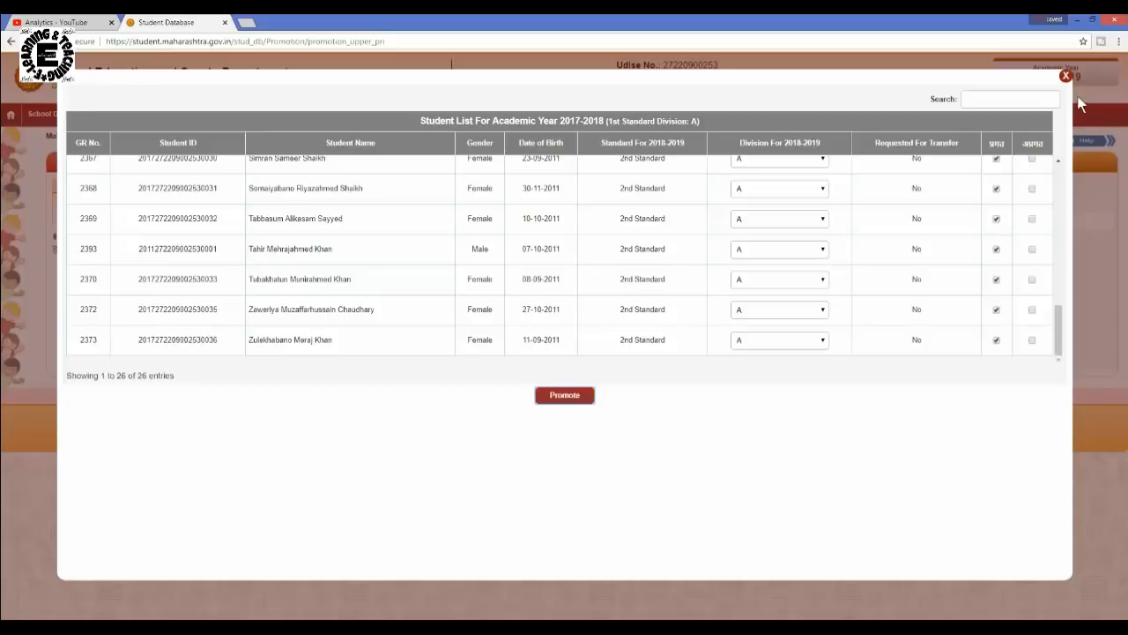
pyautogui.click(1066, 76)
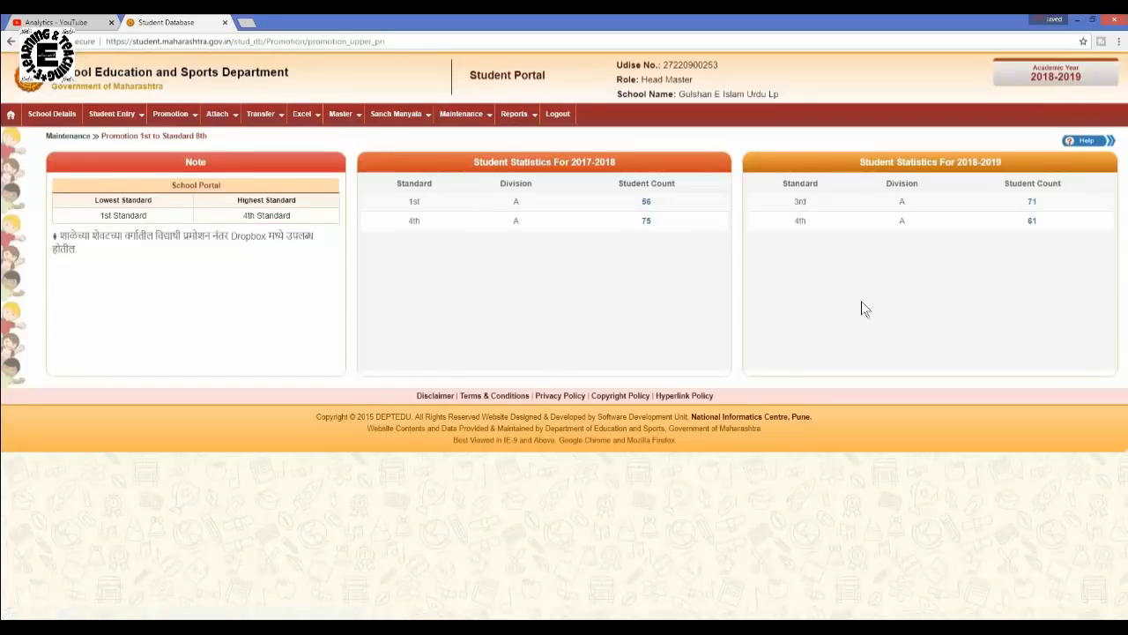
pyautogui.rightClick(785, 266)
pyautogui.click(809, 304)
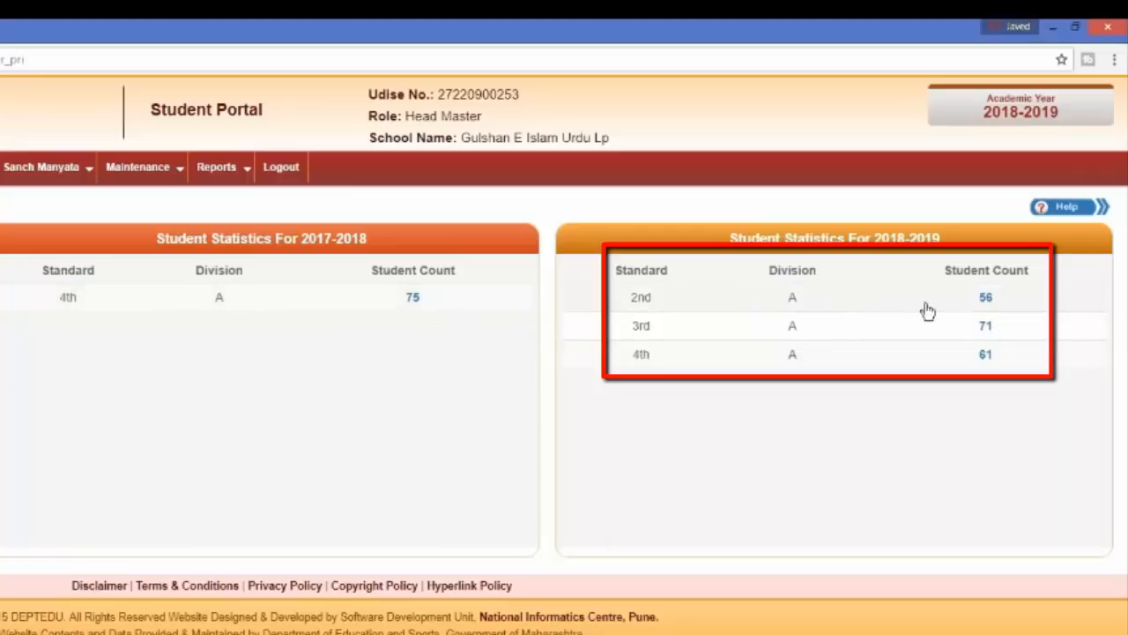
# Open the 2018-2019 student list for 2nd Standard, Division A and review the promoted students.
pyautogui.click(987, 300)
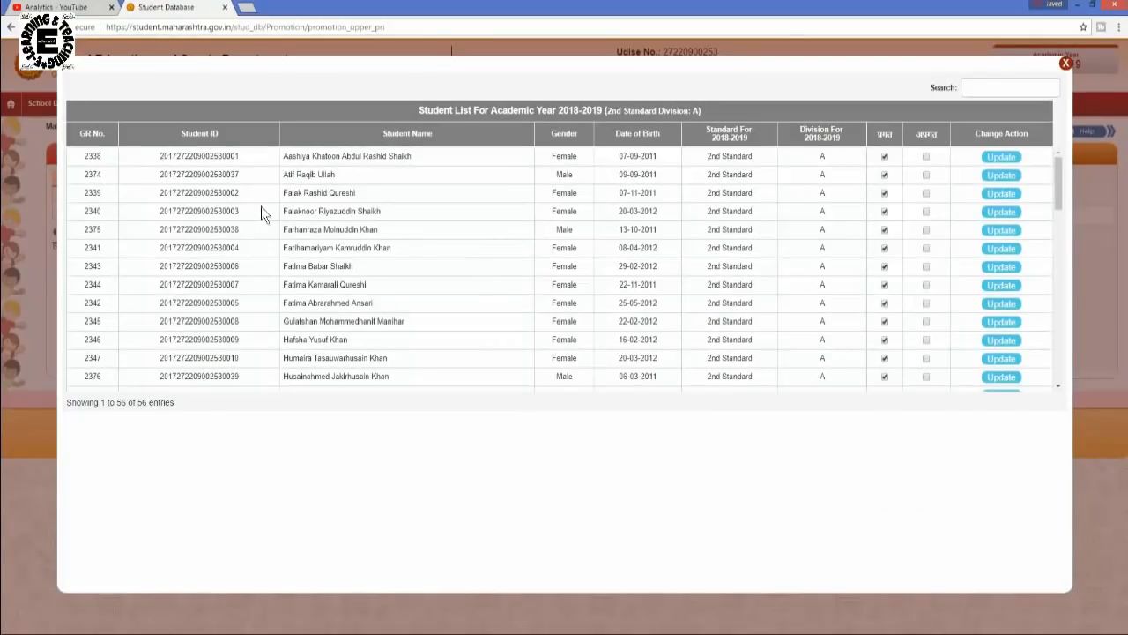
pyautogui.scroll(-3, 220, 299)
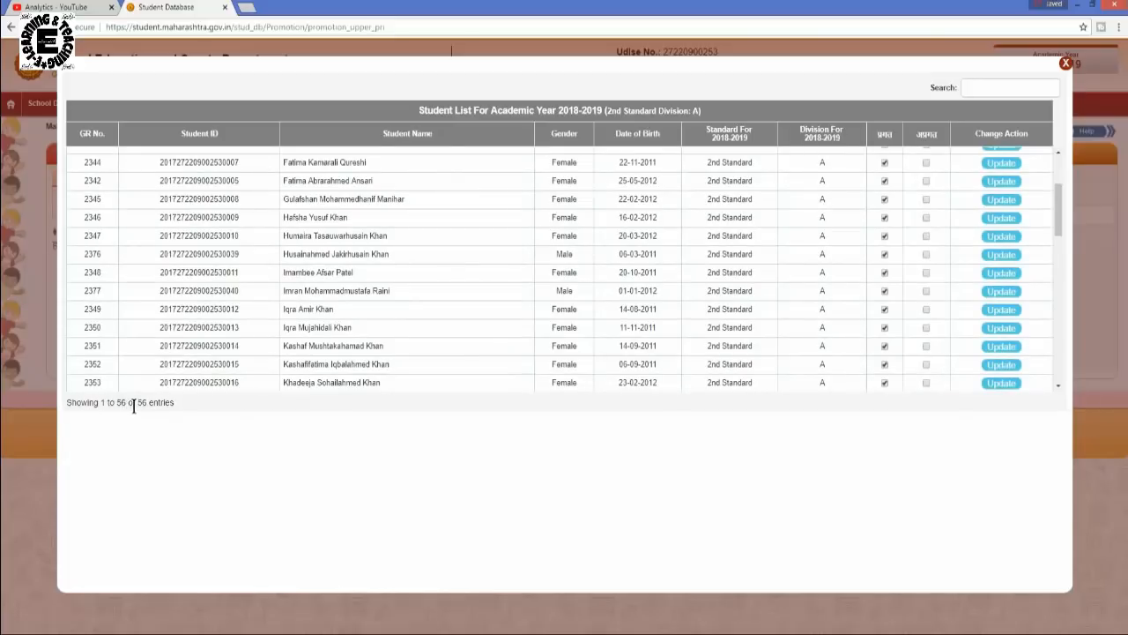
pyautogui.scroll(-10, 787, 198)
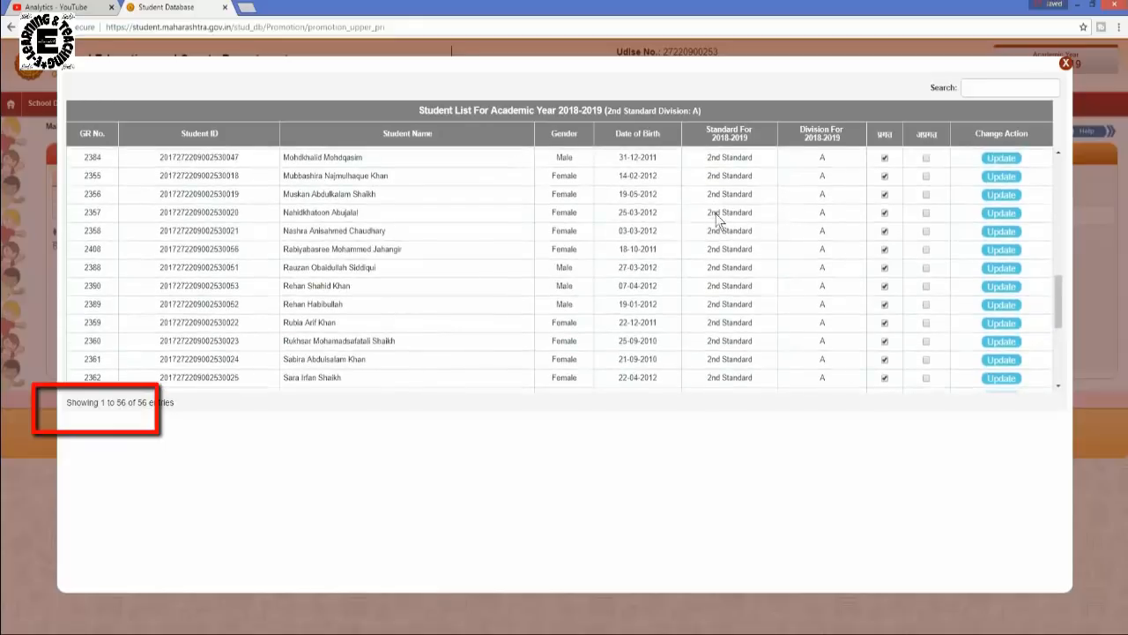
pyautogui.scroll(-3, 724, 219)
pyautogui.scroll(15, 834, 250)
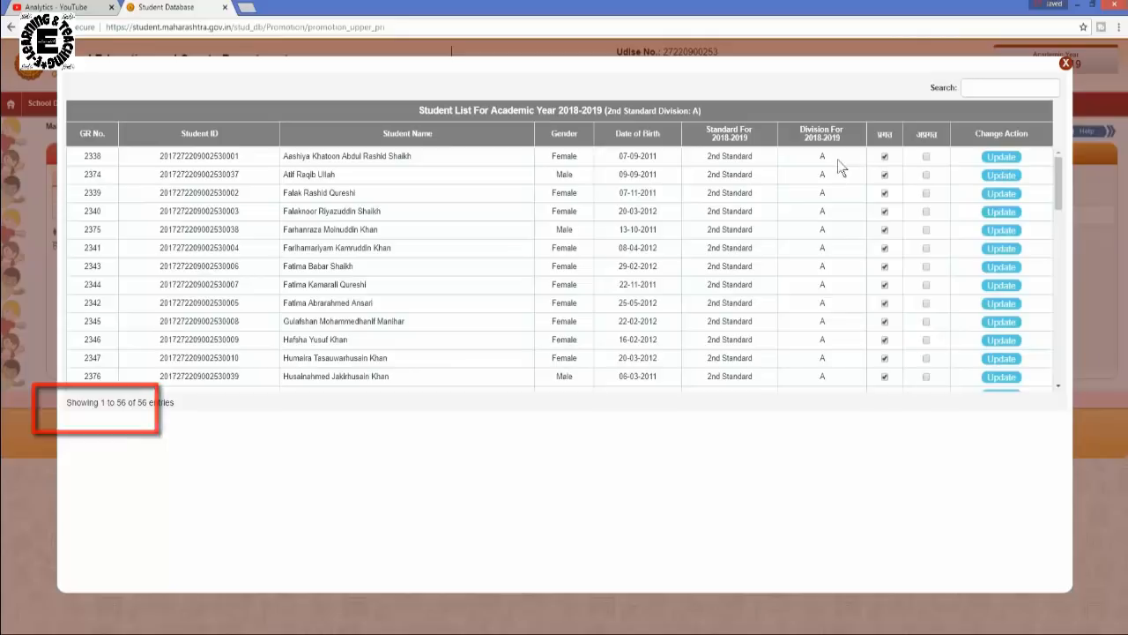
# Try to change the first 2nd Standard student's status from प्रगत to अप्रगत, cancel the change and close the list.
pyautogui.click(994, 160)
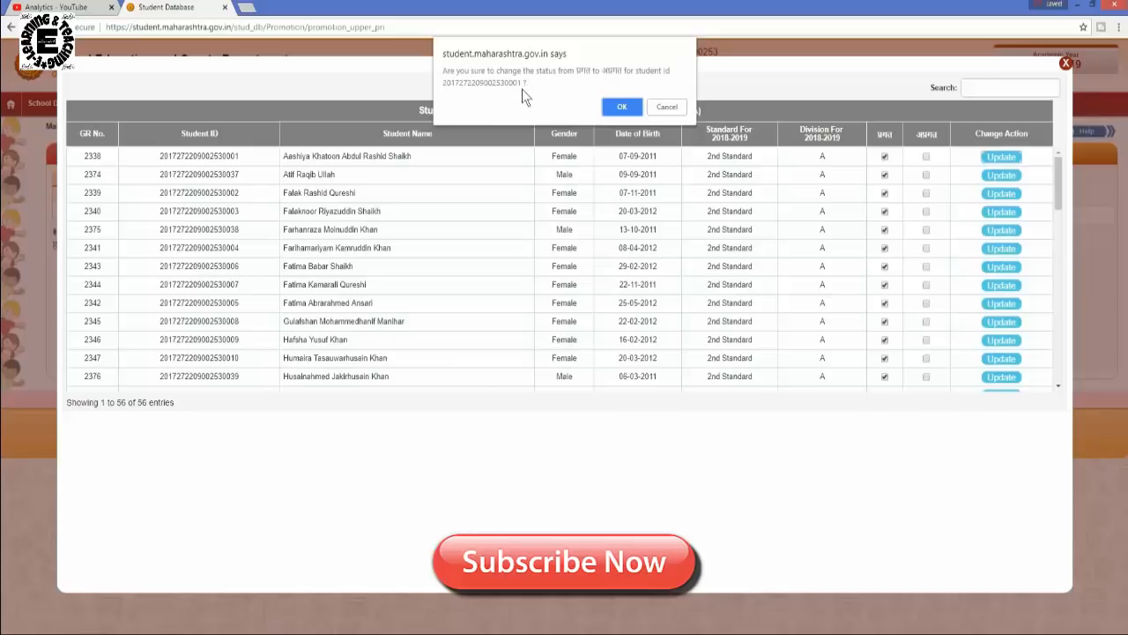
pyautogui.click(659, 109)
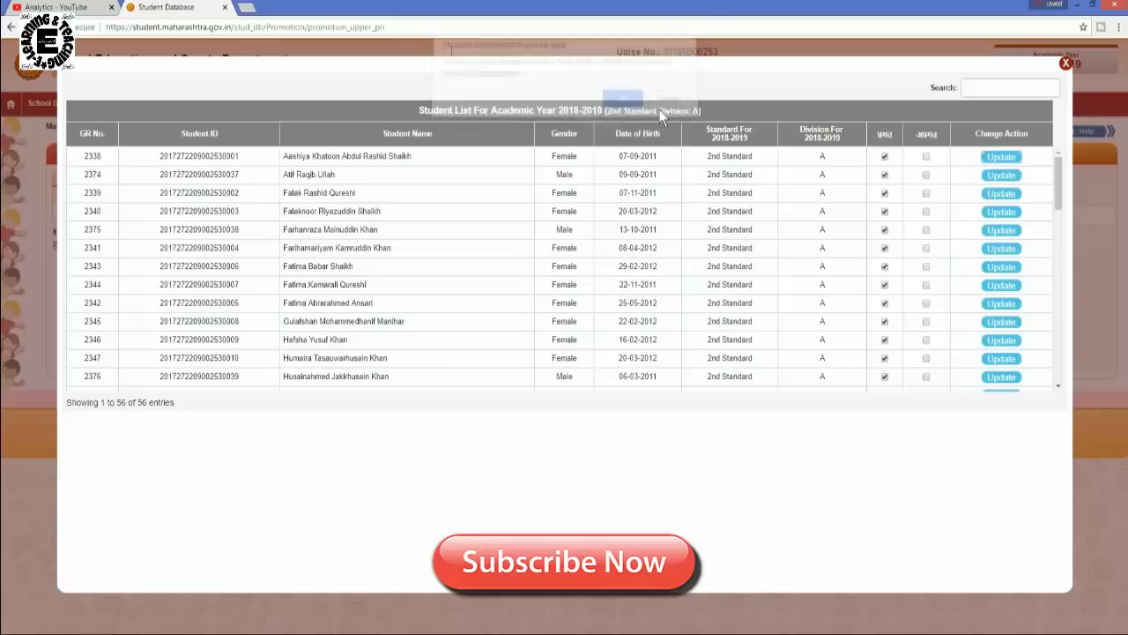
pyautogui.click(928, 158)
pyautogui.click(885, 158)
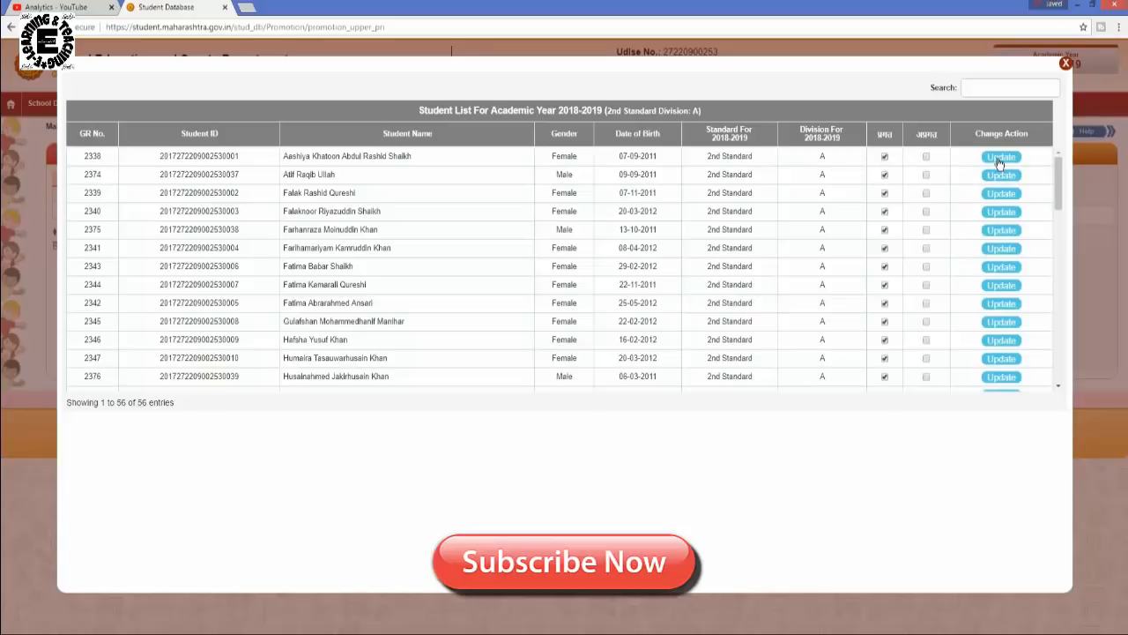
pyautogui.click(1066, 65)
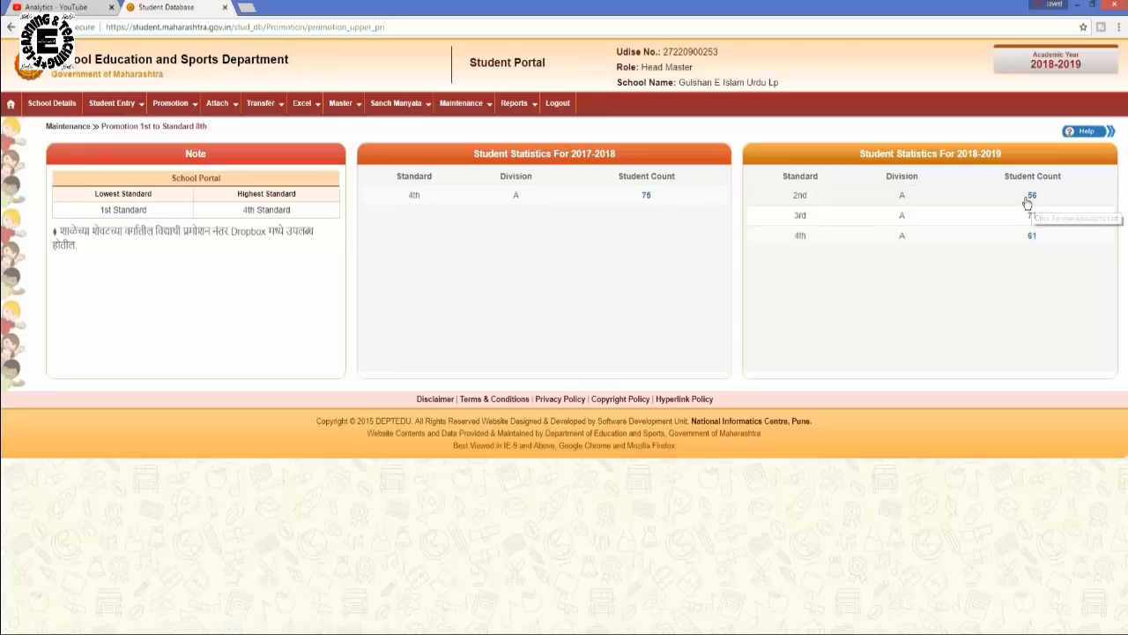
# Open the 2017-2018 student list for 4th Standard, Division A and examine the students' 2018-2019 standard and division settings.
pyautogui.click(646, 196)
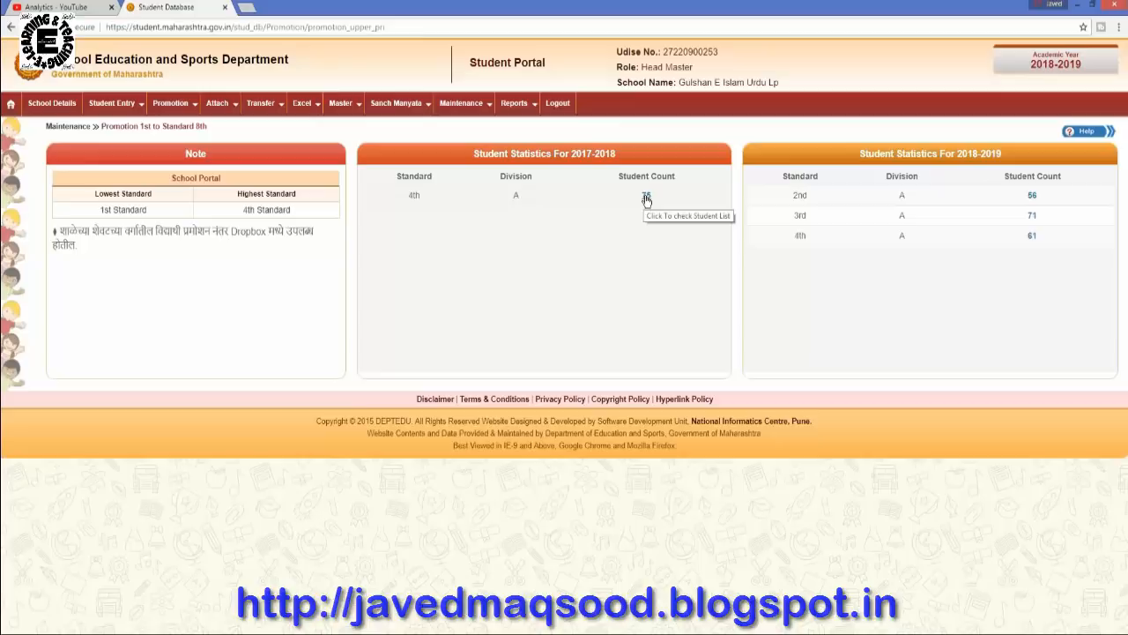
pyautogui.click(646, 199)
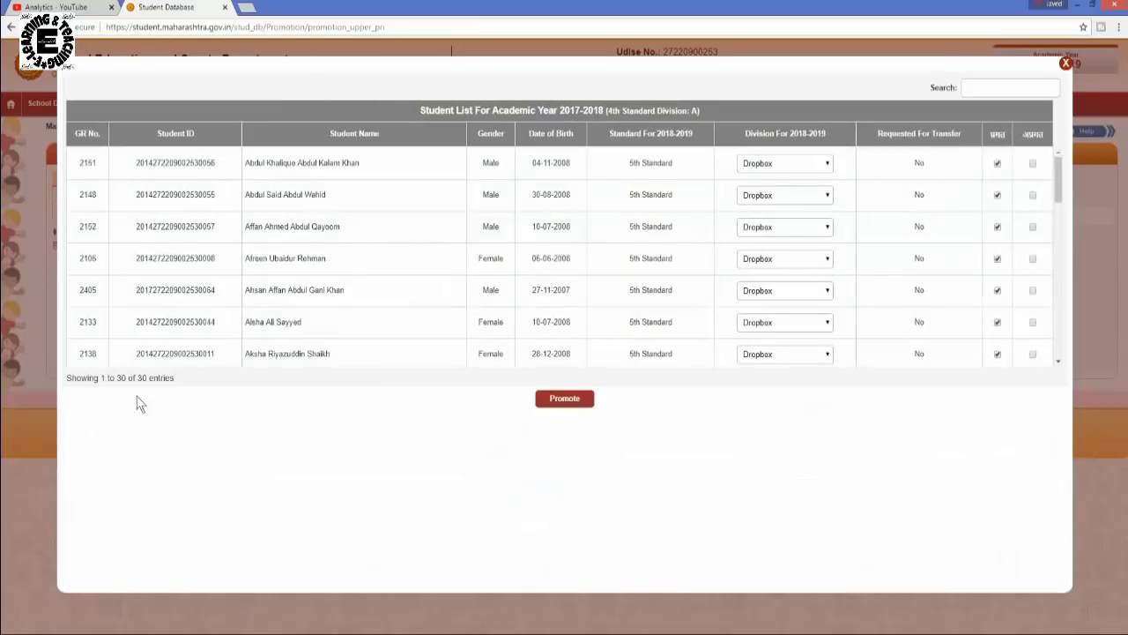
pyautogui.scroll(-4, 161, 255)
pyautogui.scroll(5, 176, 255)
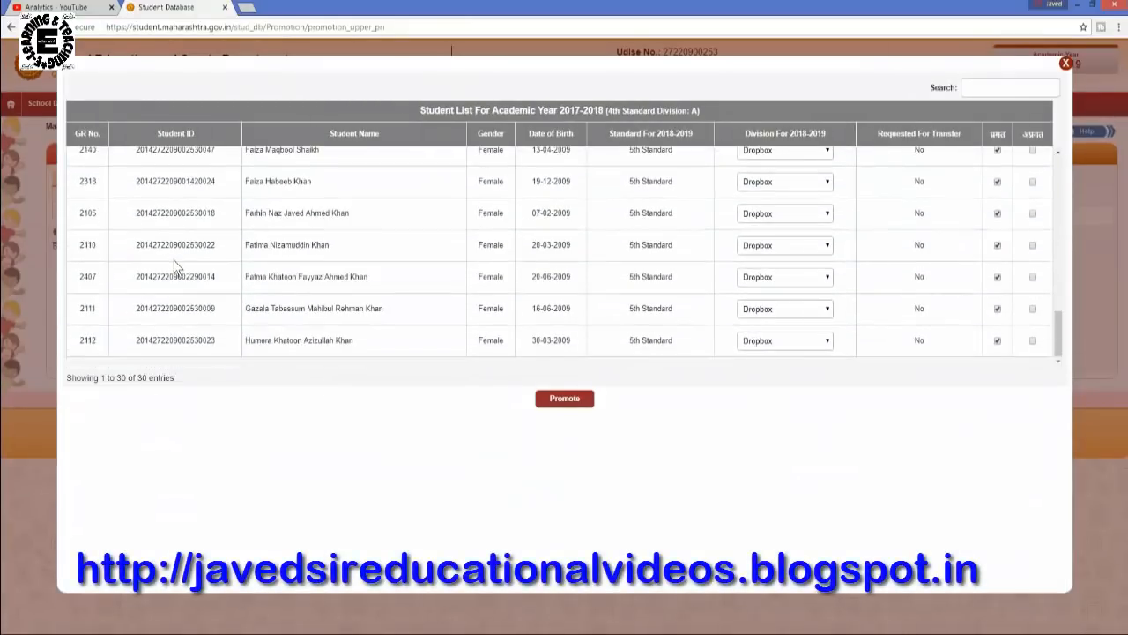
pyautogui.scroll(-10, 186, 250)
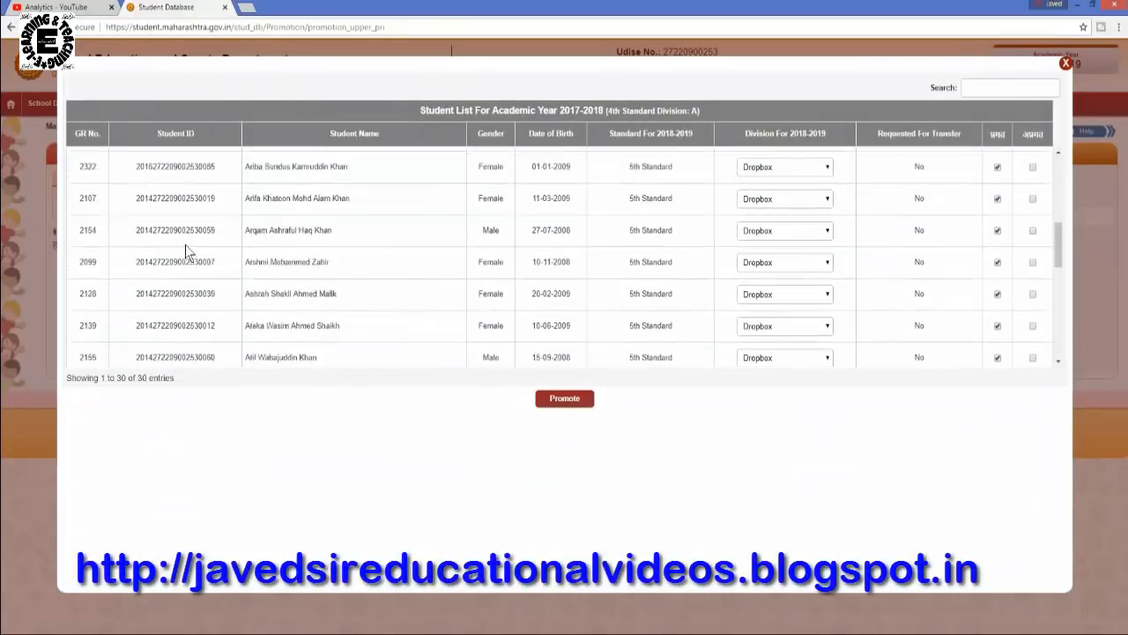
pyautogui.scroll(9, 185, 247)
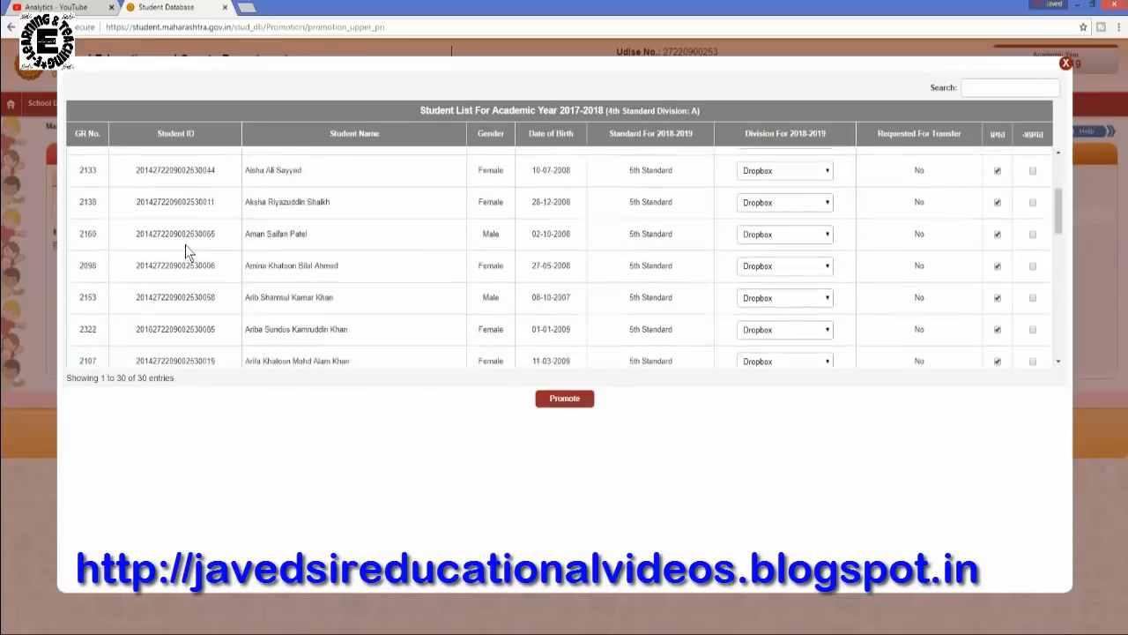
pyautogui.scroll(1, 390, 222)
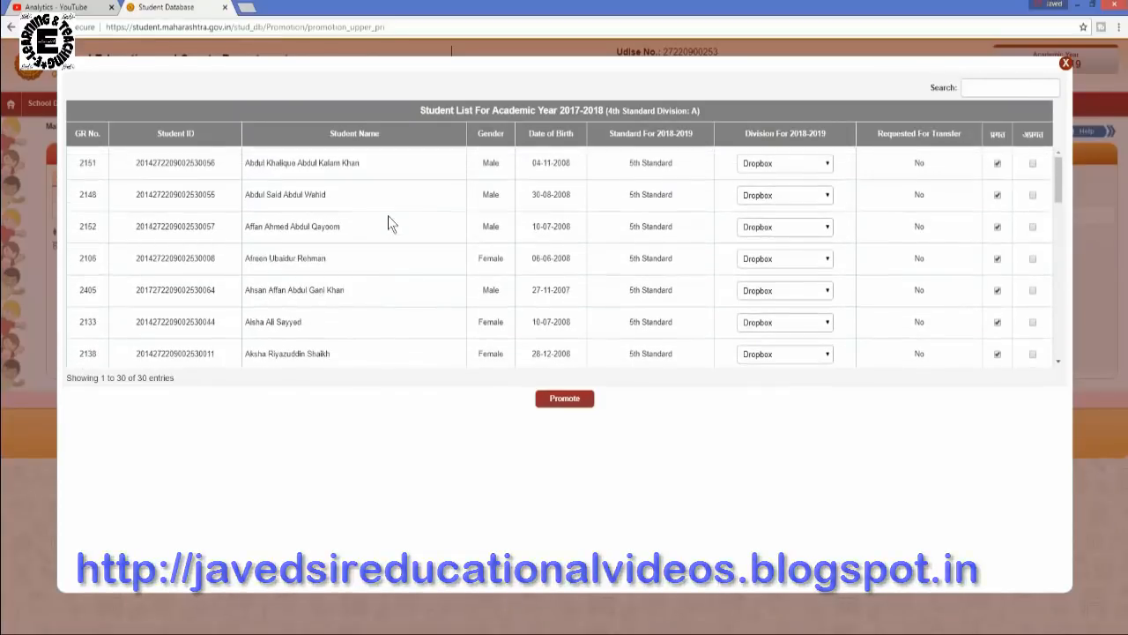
pyautogui.scroll(-3, 388, 217)
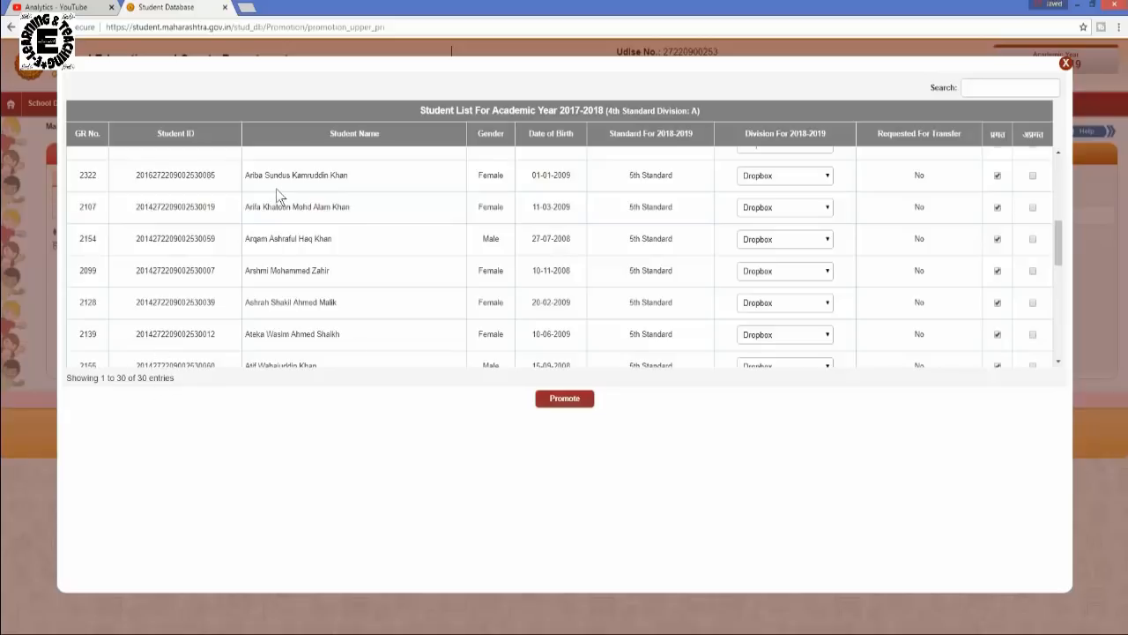
pyautogui.scroll(-6, 356, 340)
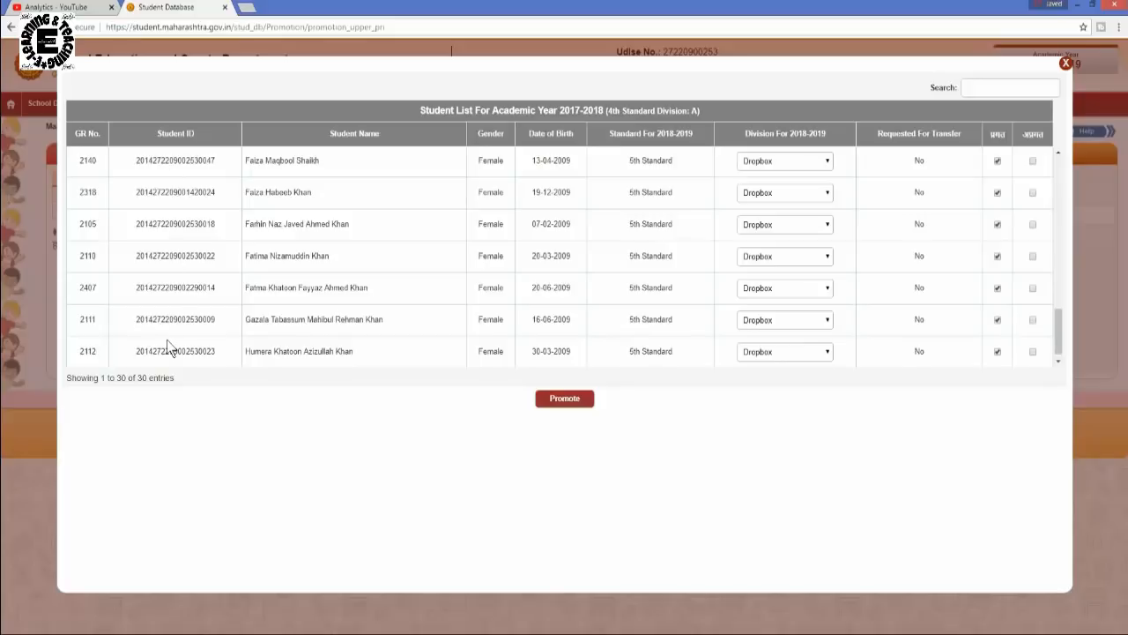
pyautogui.scroll(4, 472, 328)
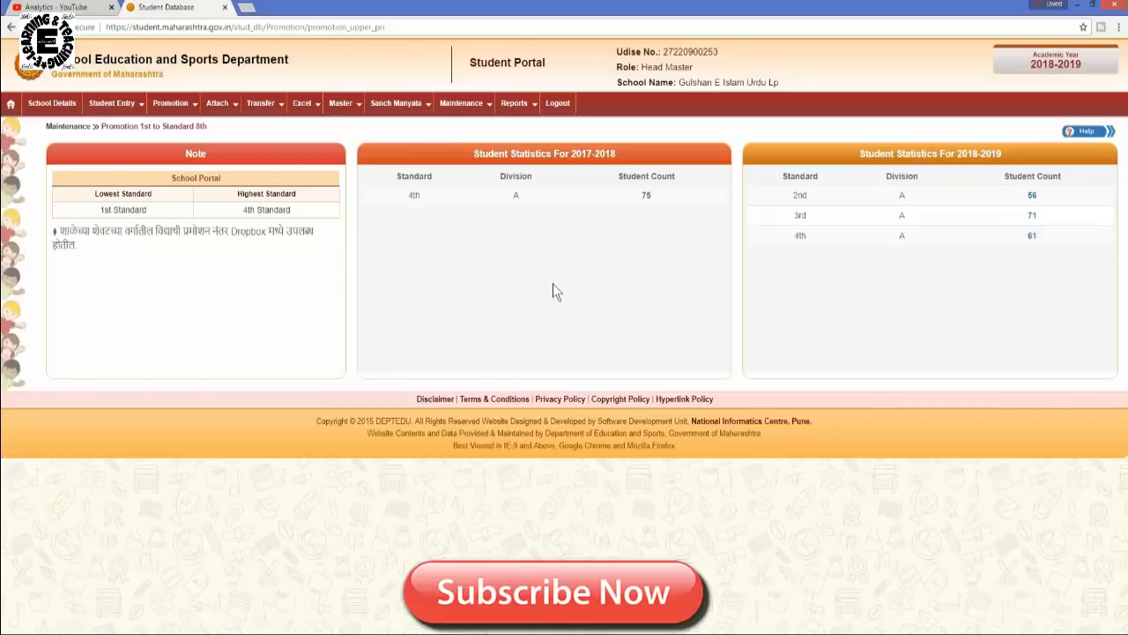